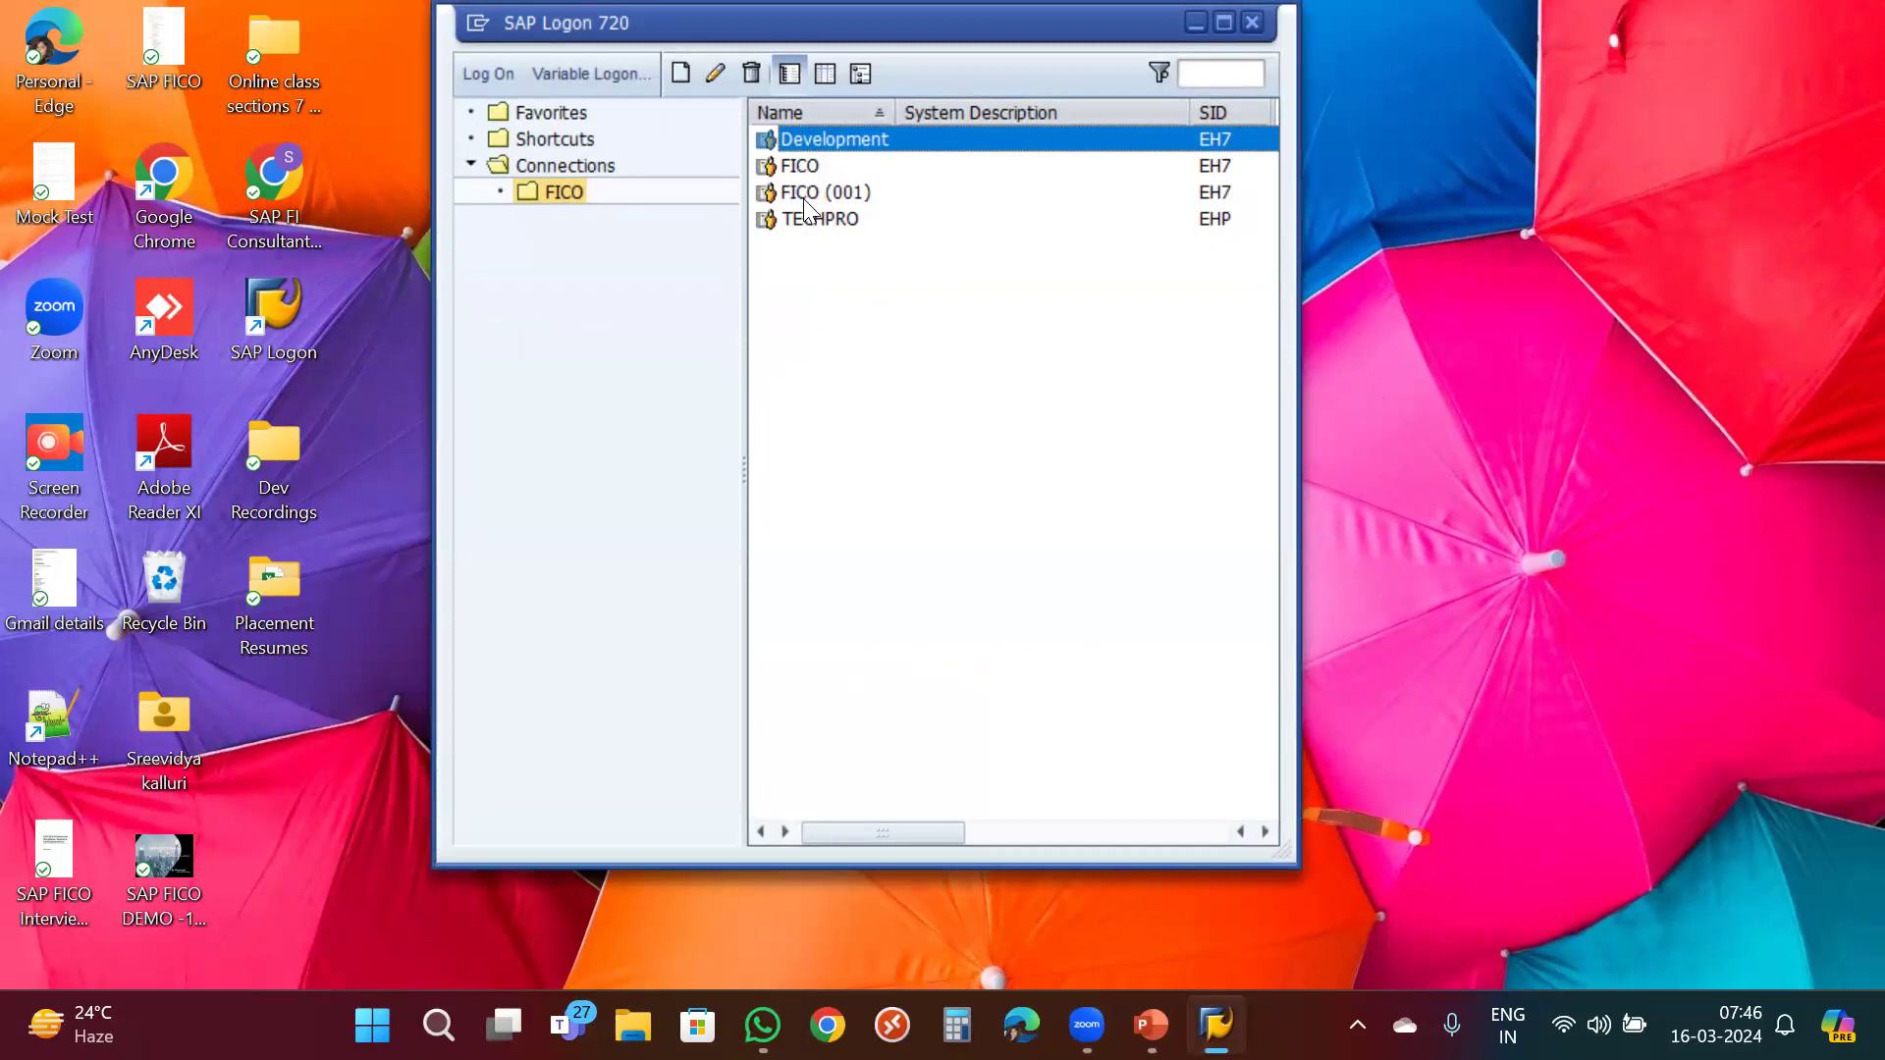
# Examine the ECC release and client on the Development system's logon screen, closing that screen and the SAP Logon window.
pyautogui.doubleClick(810, 139)
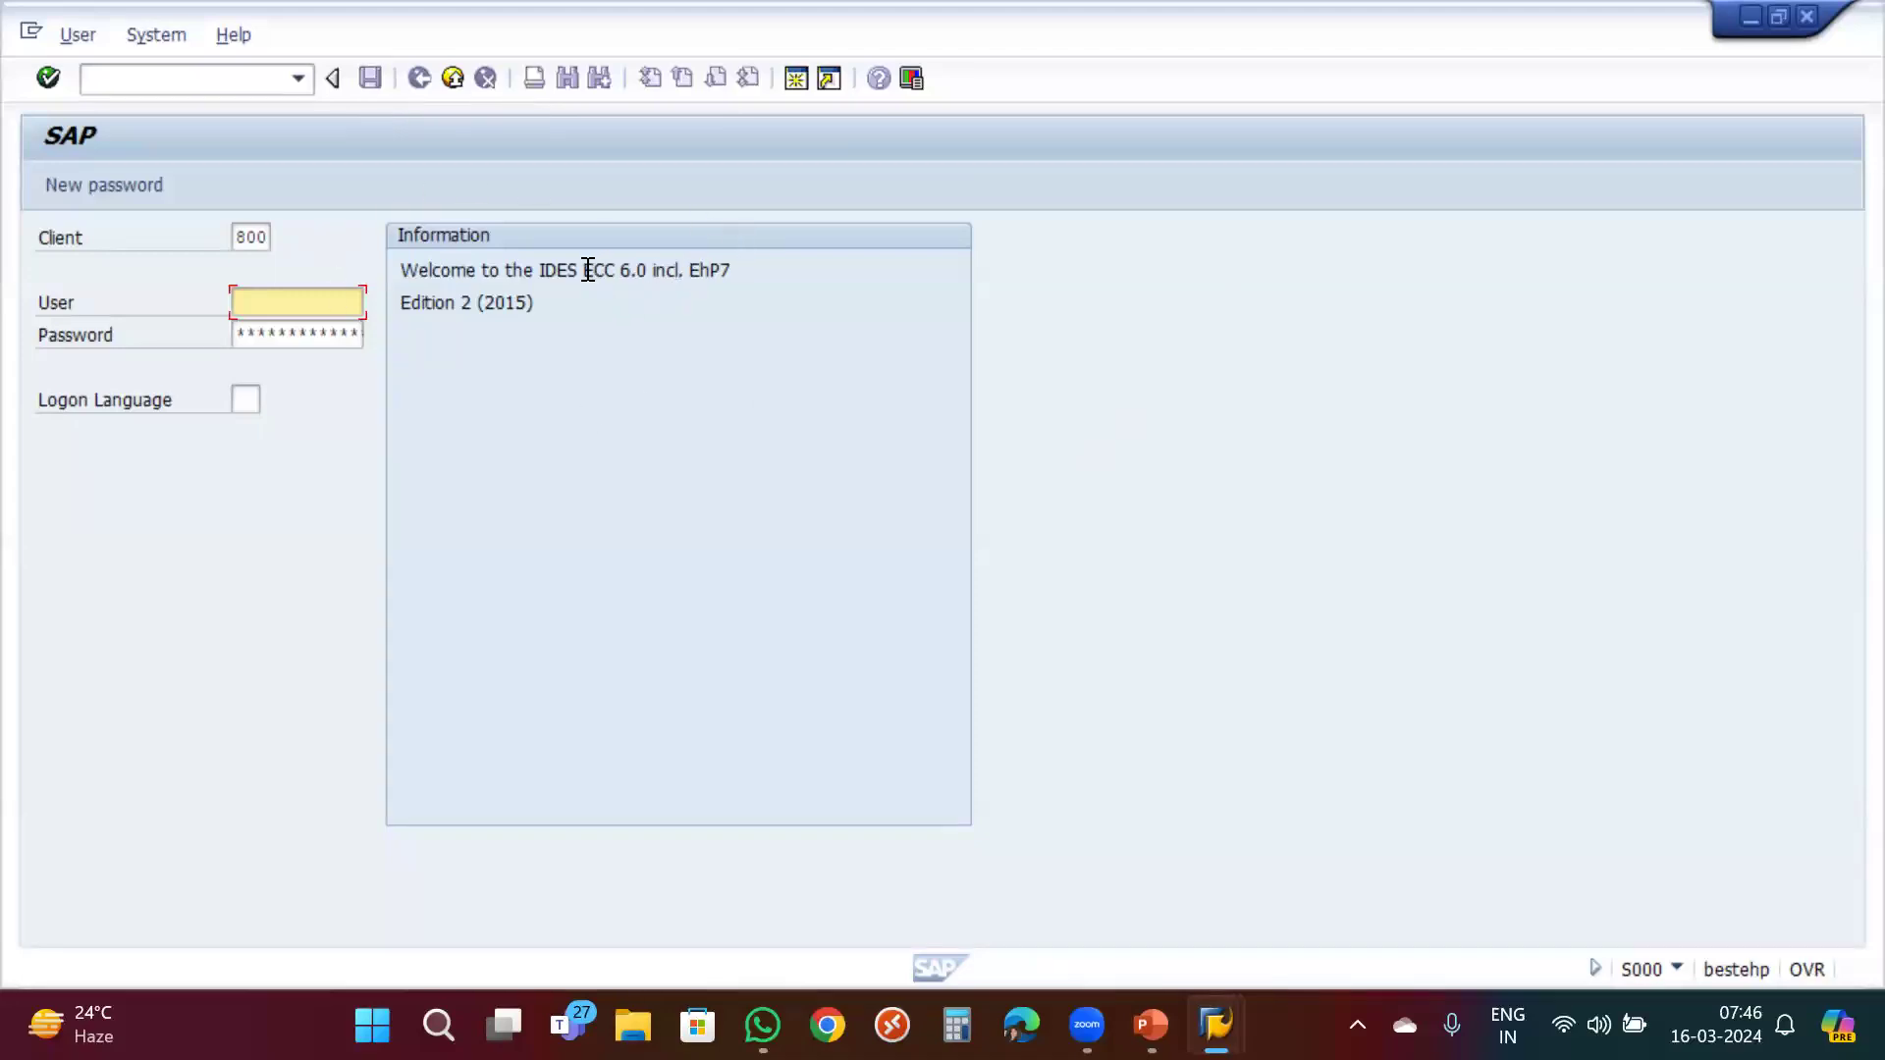
pyautogui.moveTo(584, 270); pyautogui.dragTo(647, 271)
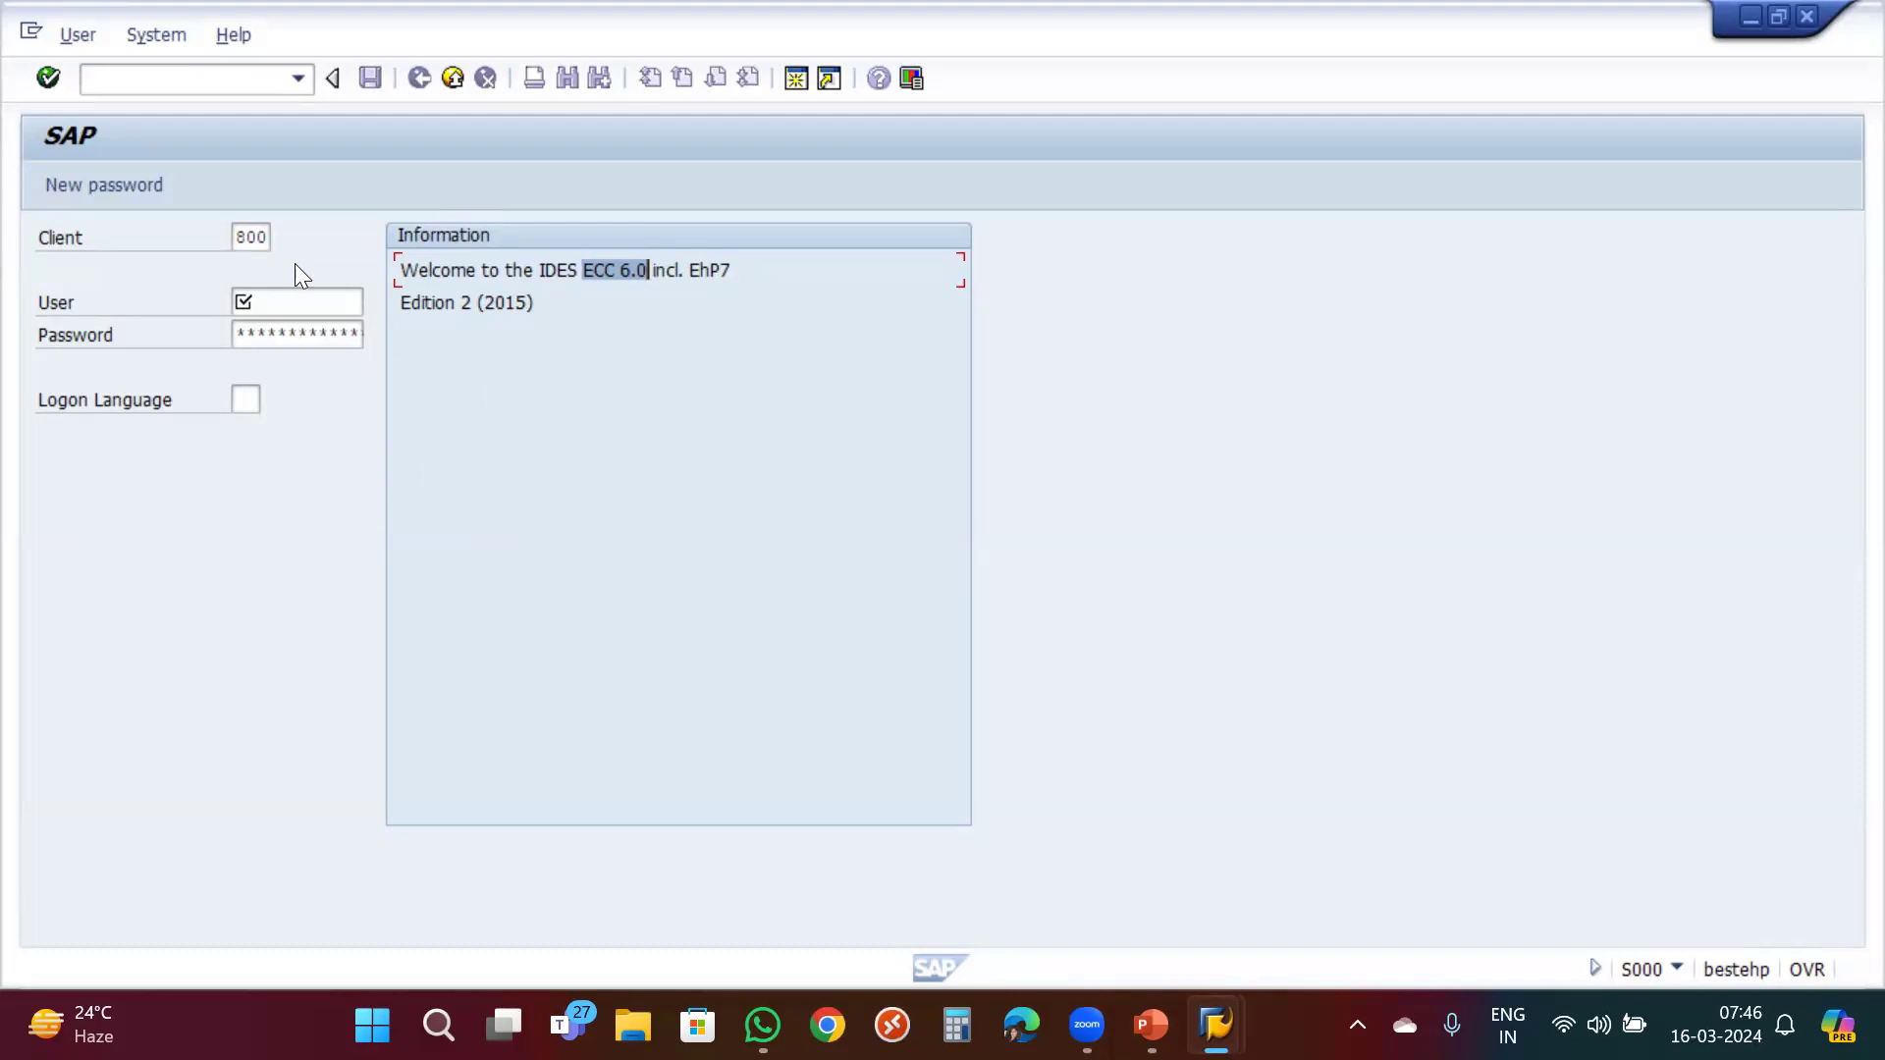
pyautogui.doubleClick(251, 238)
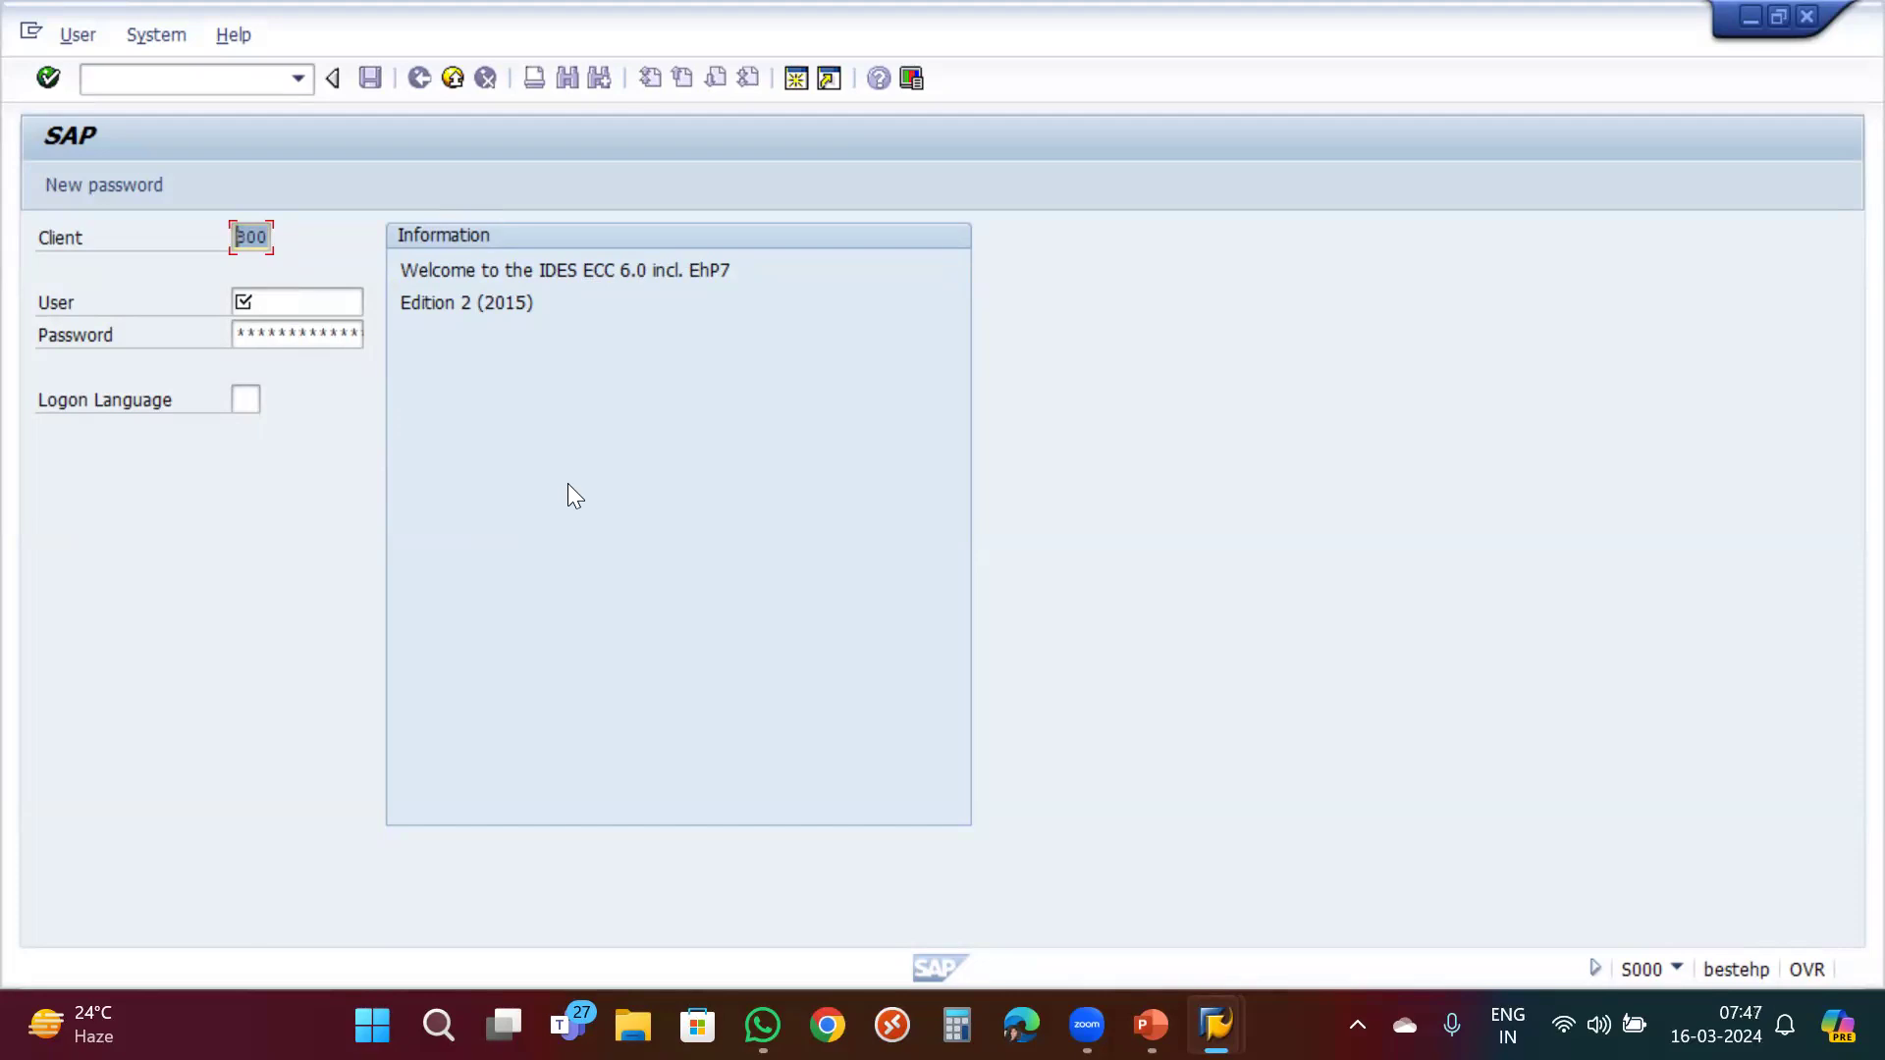
pyautogui.click(249, 236)
pyautogui.click(1810, 19)
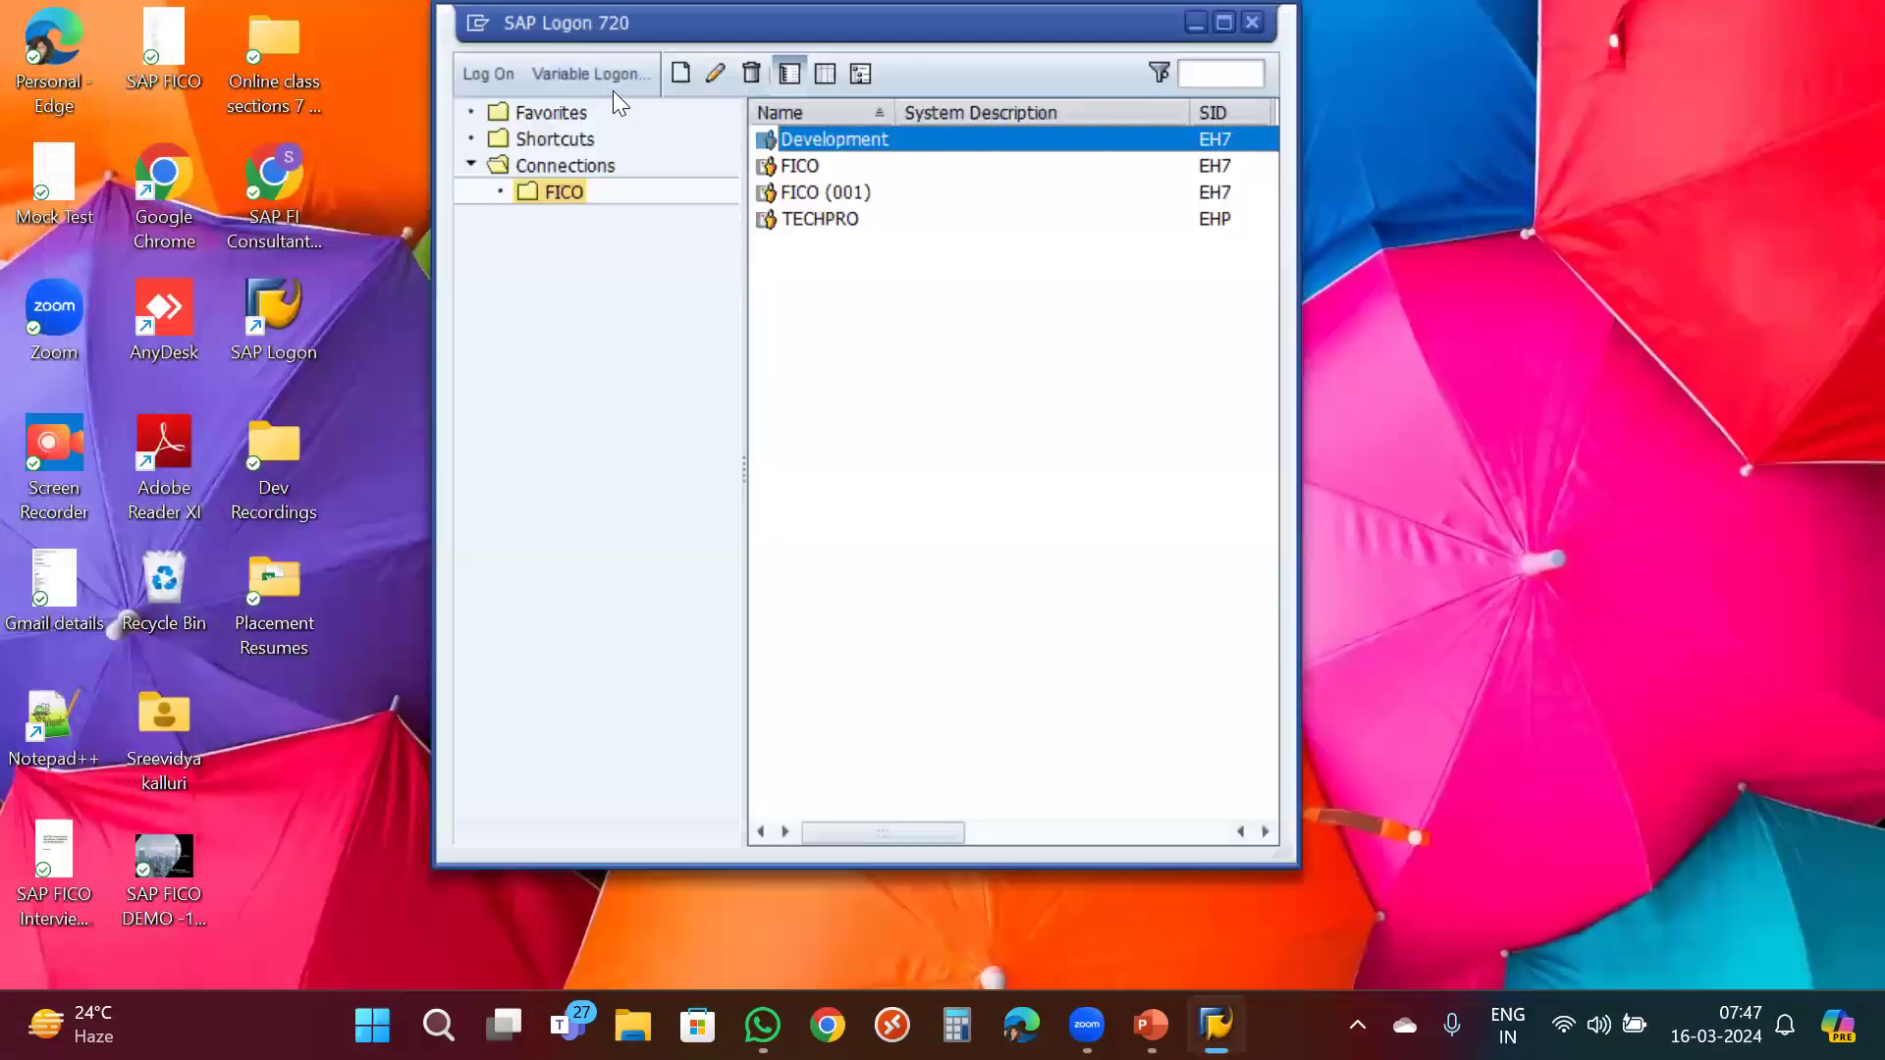
pyautogui.click(1252, 23)
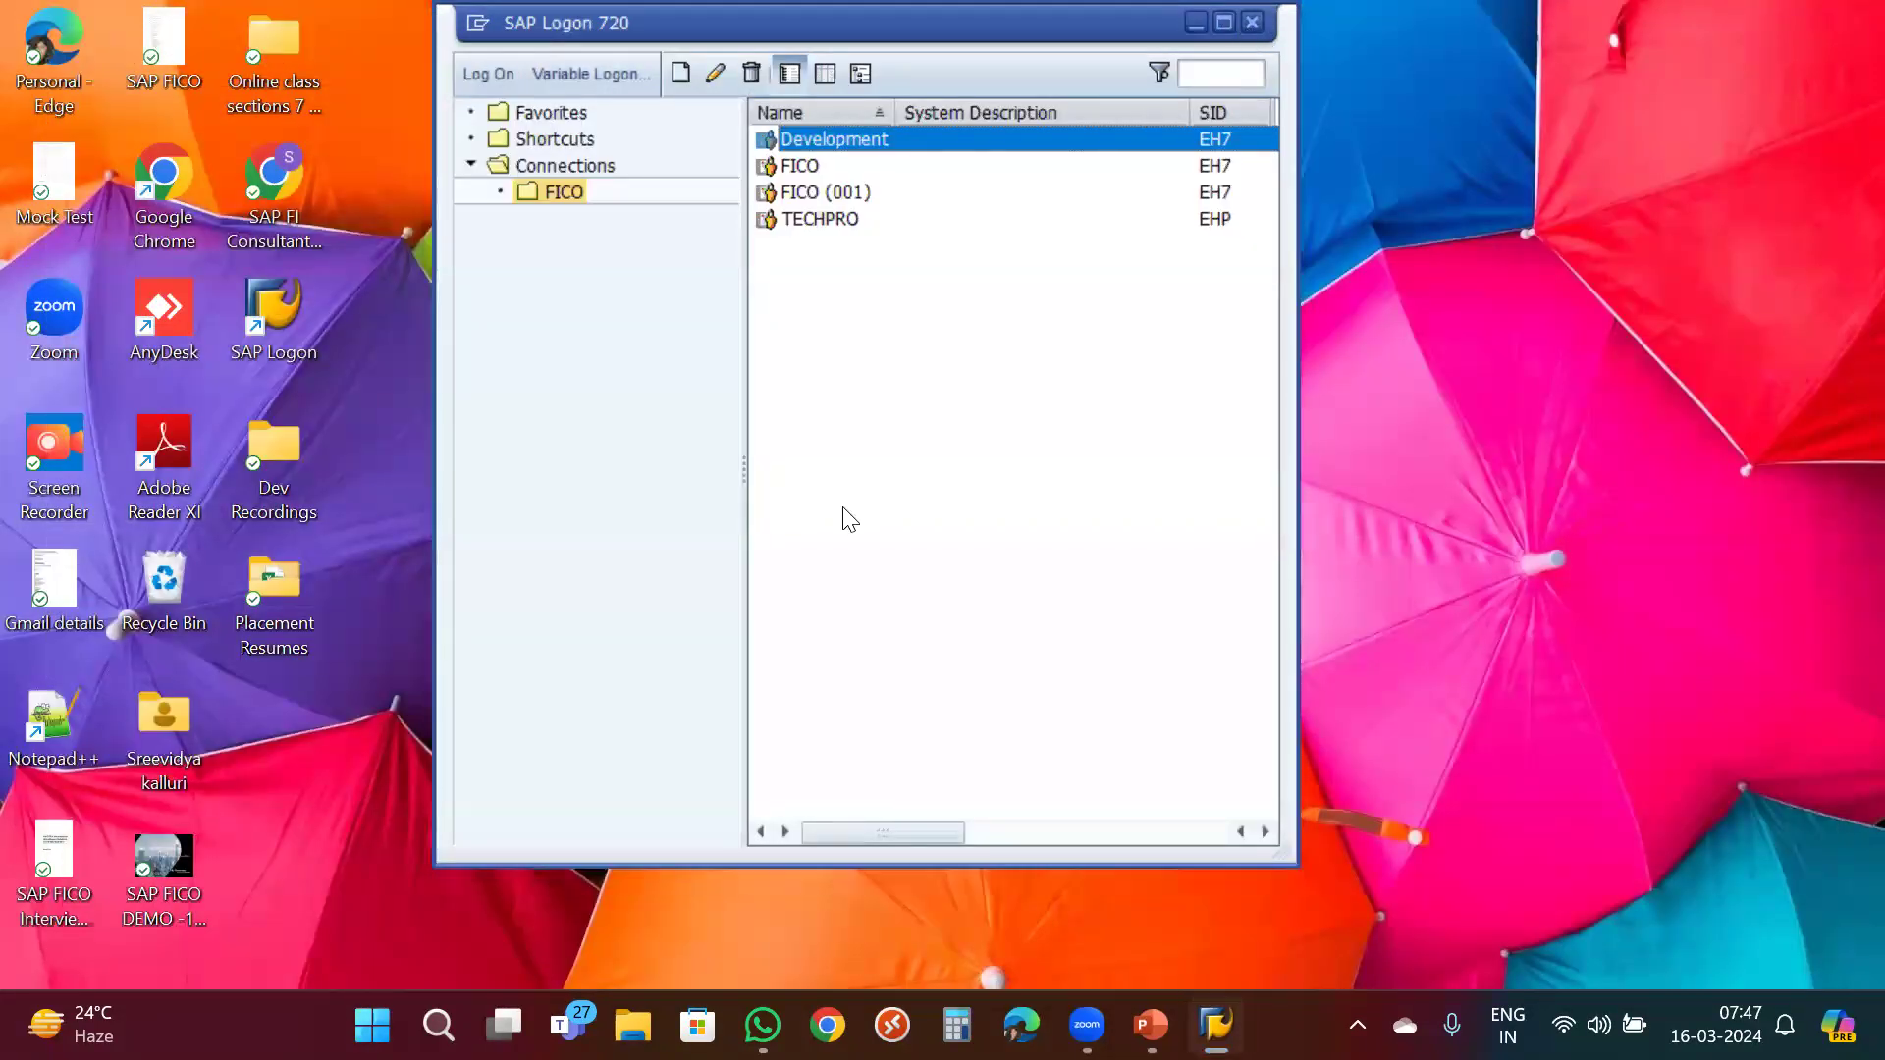
# Open the FICO all steps workbook from the Teaching Excel Sheets folder on Local Disk (D:).
pyautogui.doubleClick(157, 742)
pyautogui.scroll(-2, 299, 820)
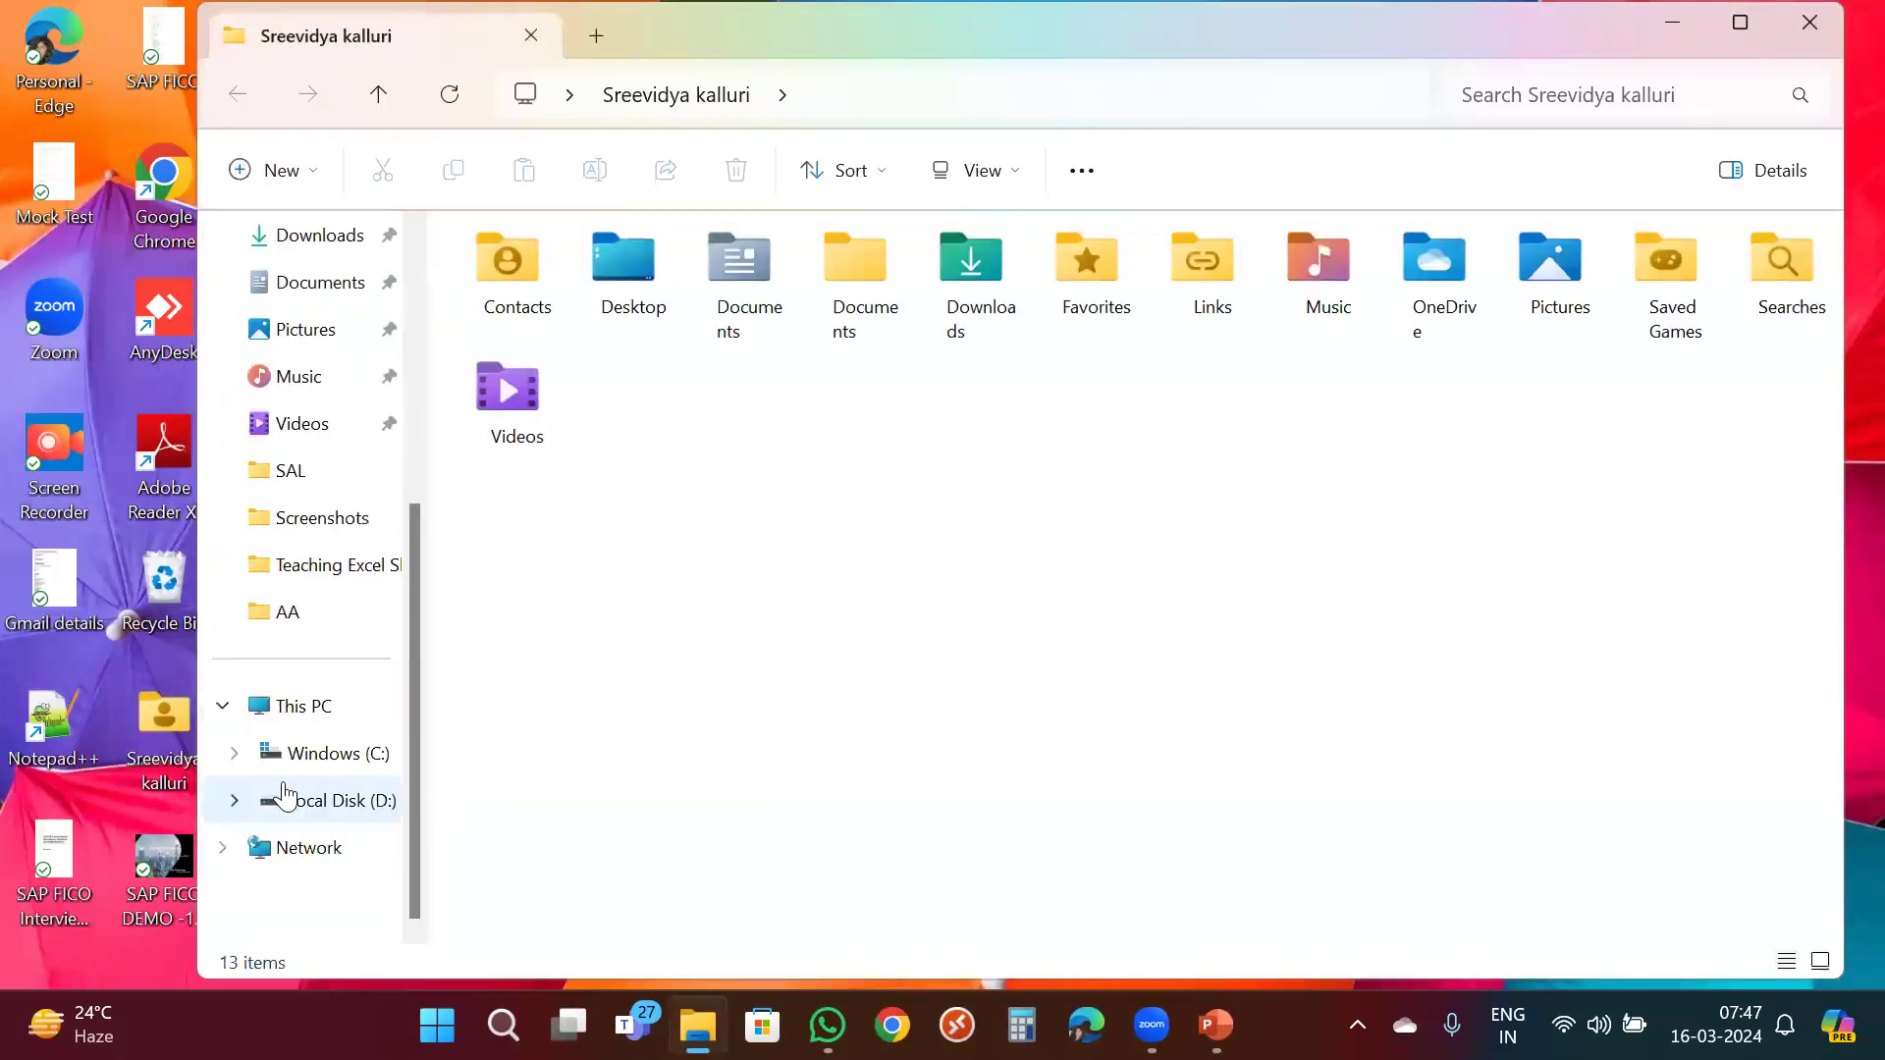
pyautogui.click(304, 807)
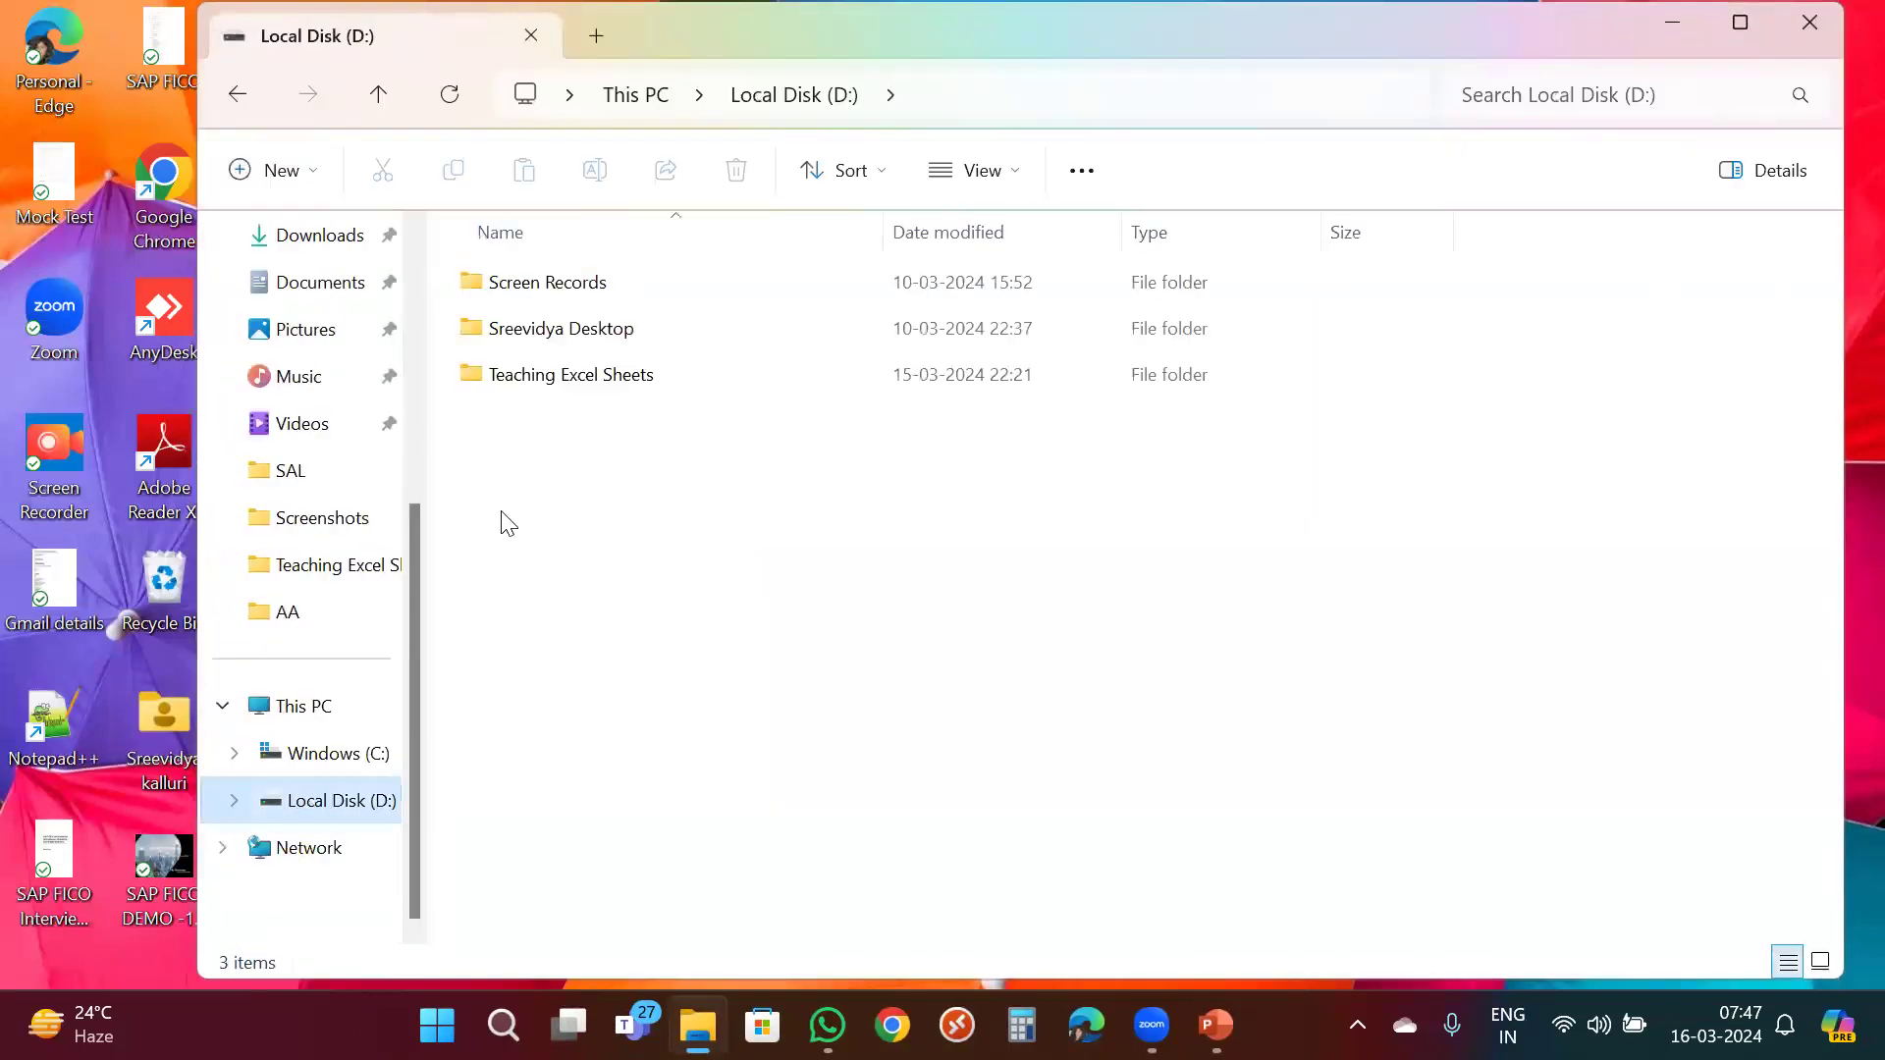
pyautogui.click(580, 334)
pyautogui.doubleClick(569, 377)
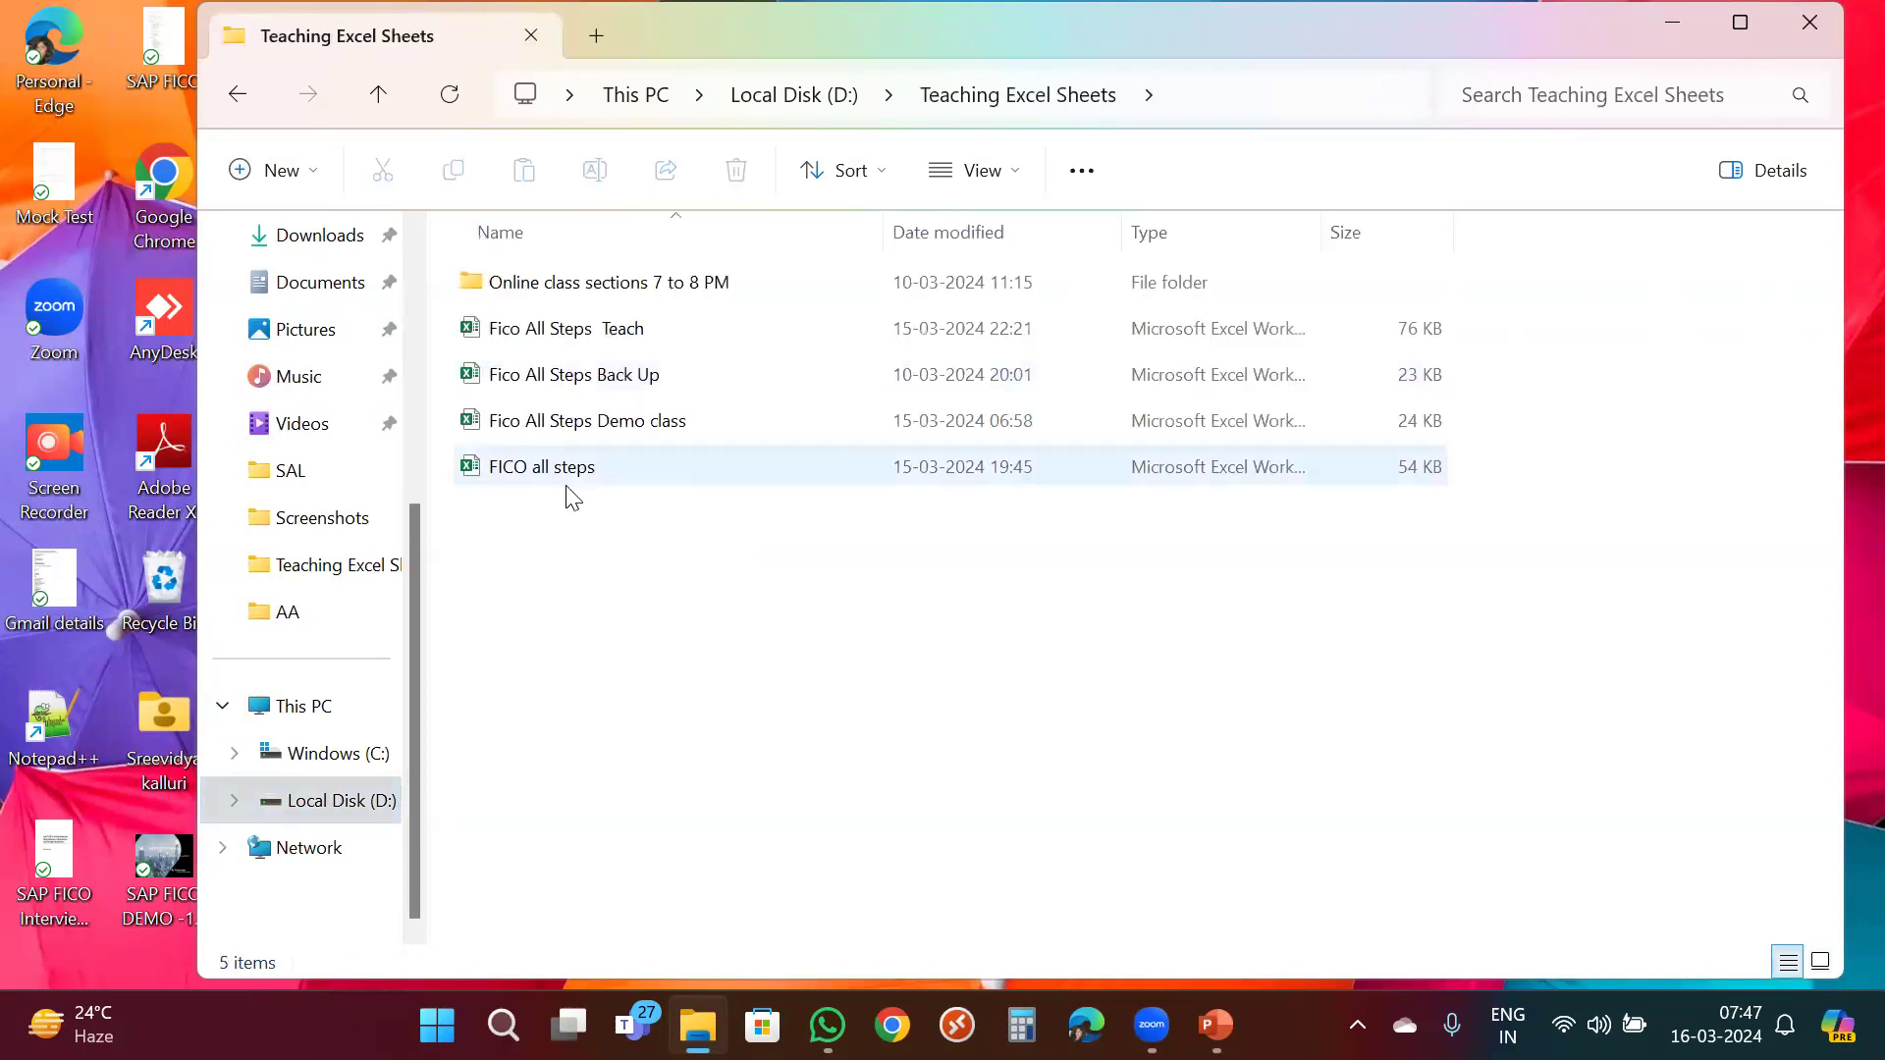
pyautogui.click(557, 481)
pyautogui.doubleClick(557, 471)
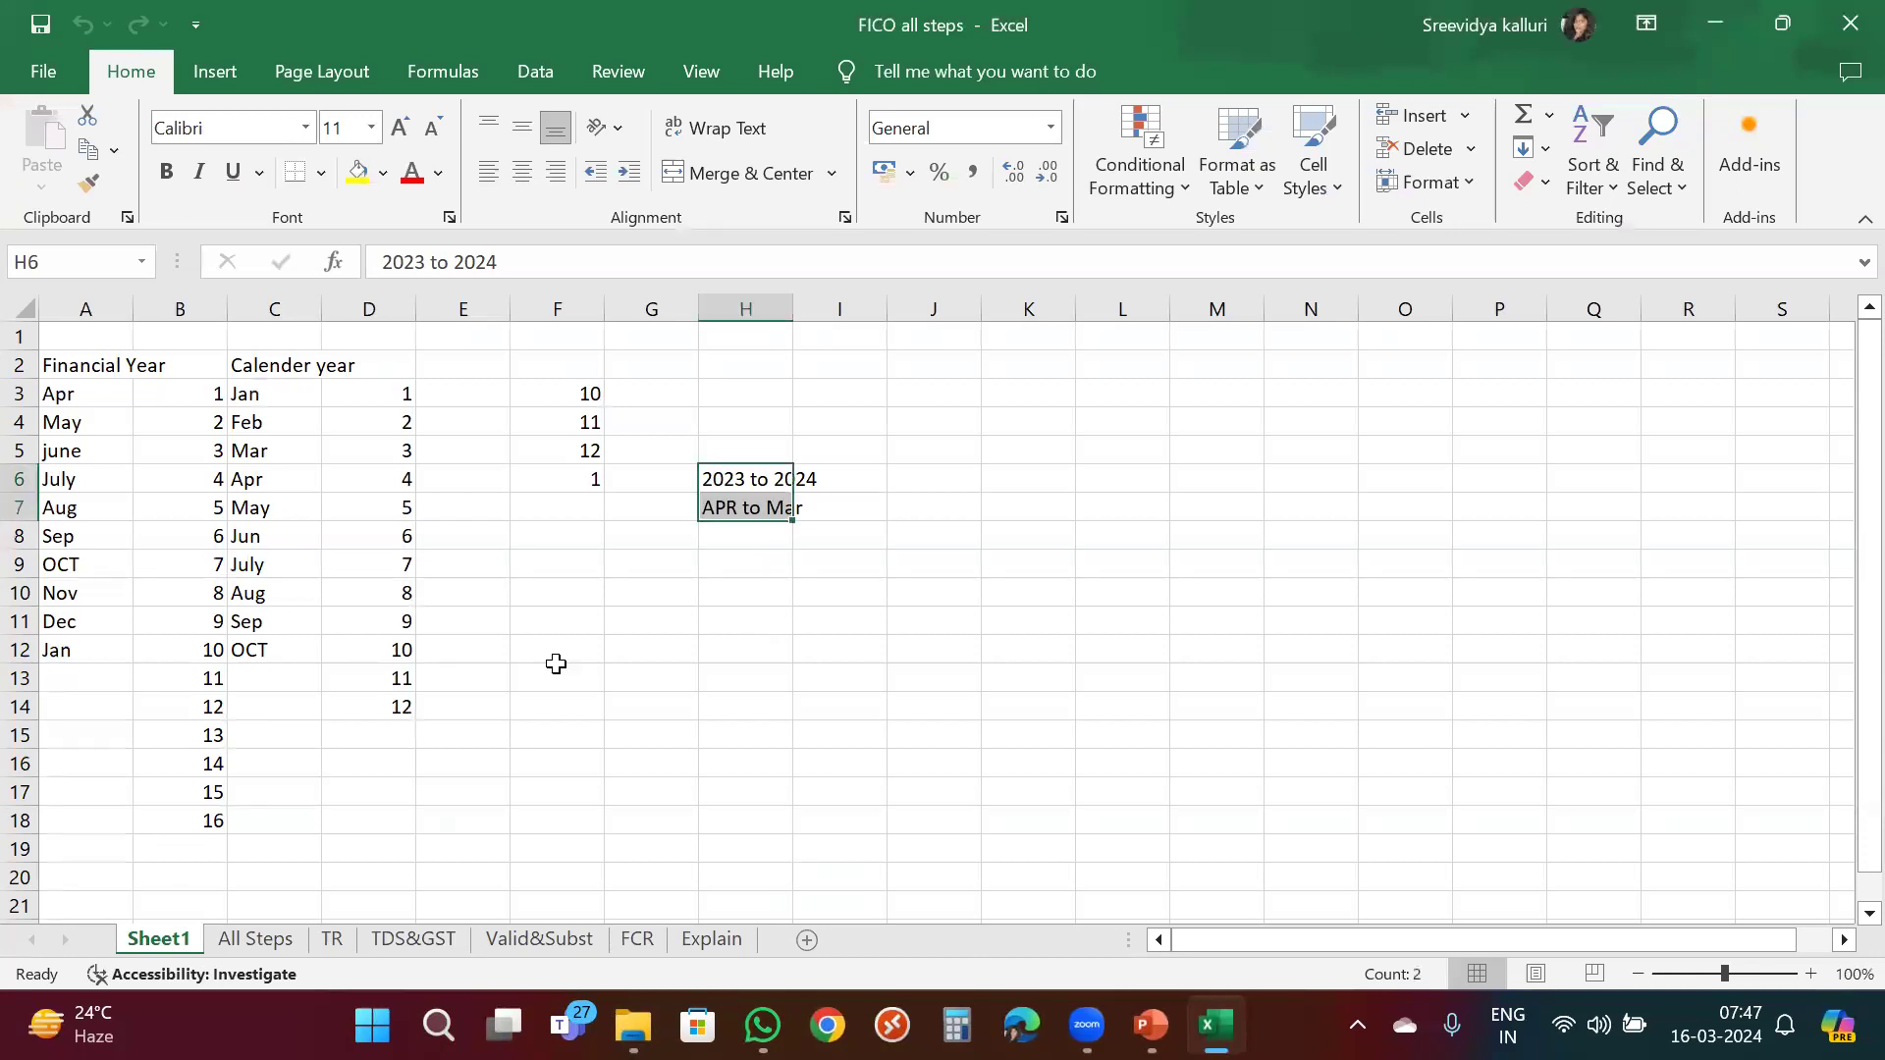
# Examine the configuration steps from Define company to Open and Close posting periods, and their transaction codes, on the All Steps sheet.
pyautogui.hotkey('ctrl', 'pagedown')
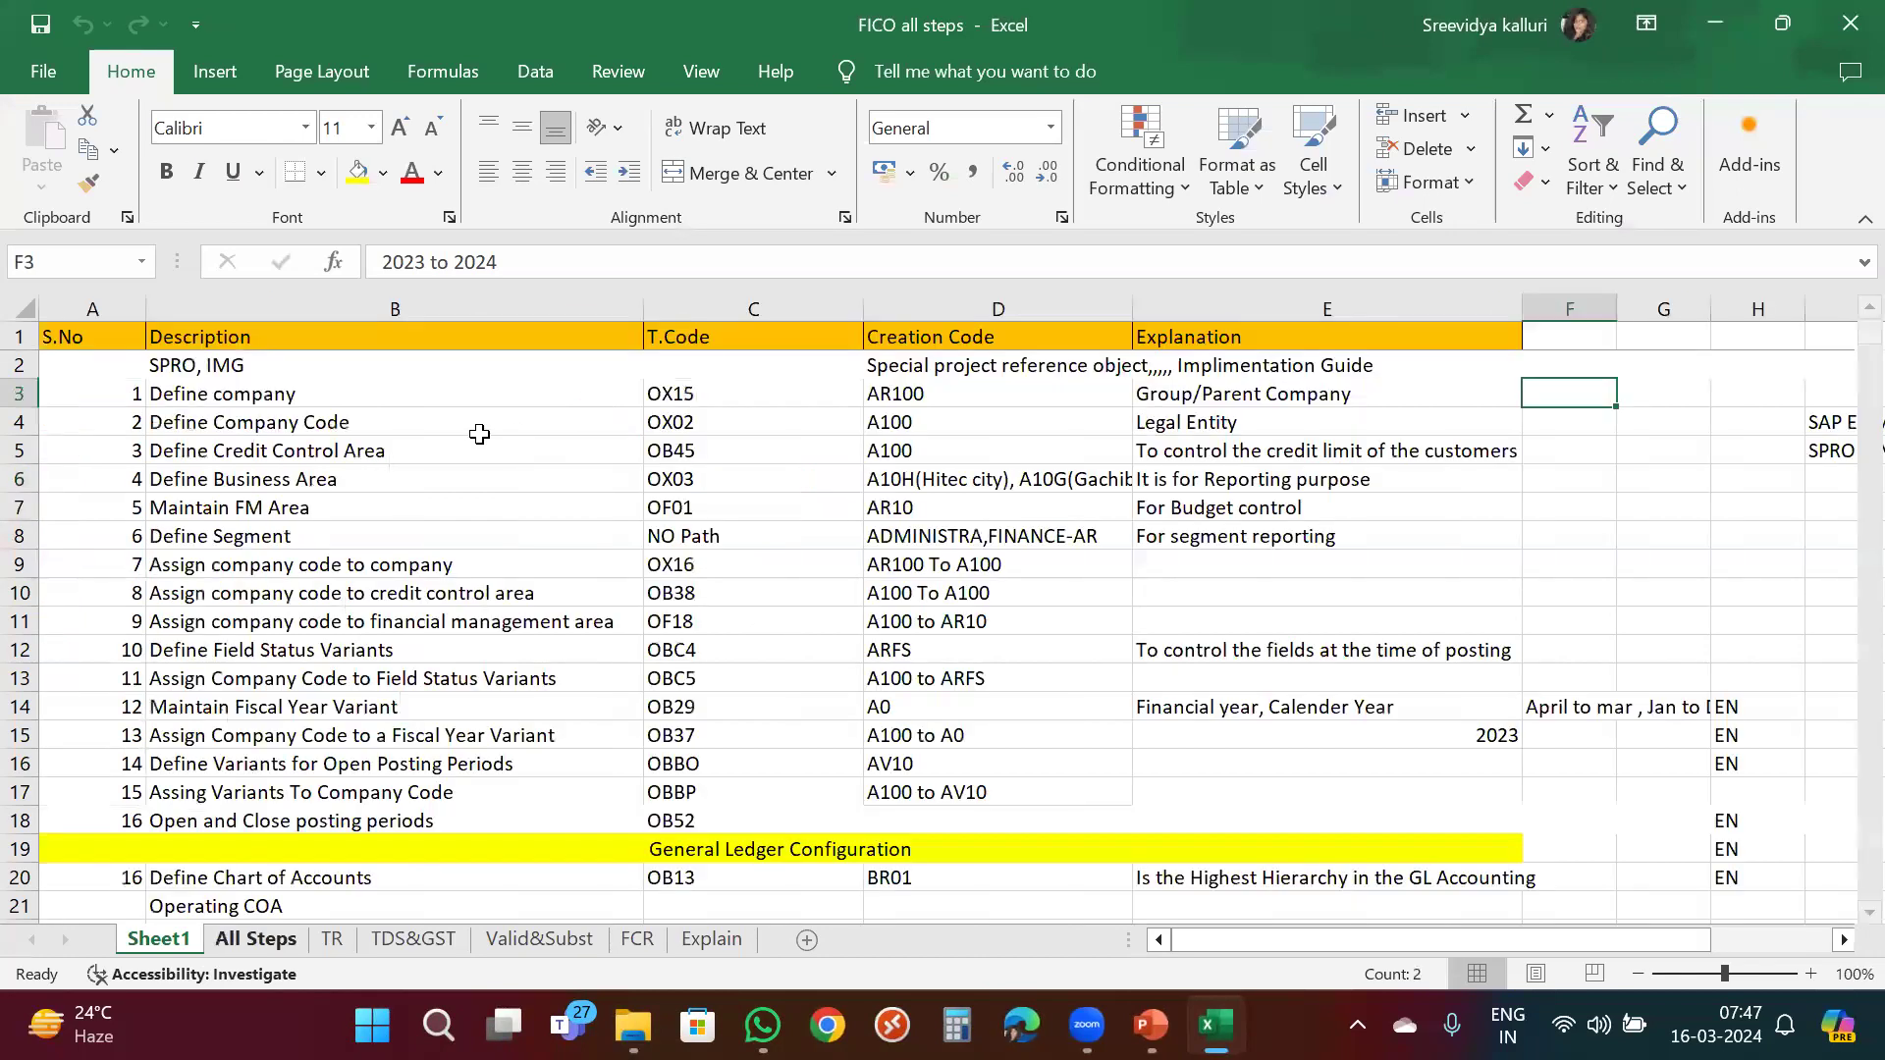
pyautogui.scroll(-4, 522, 397)
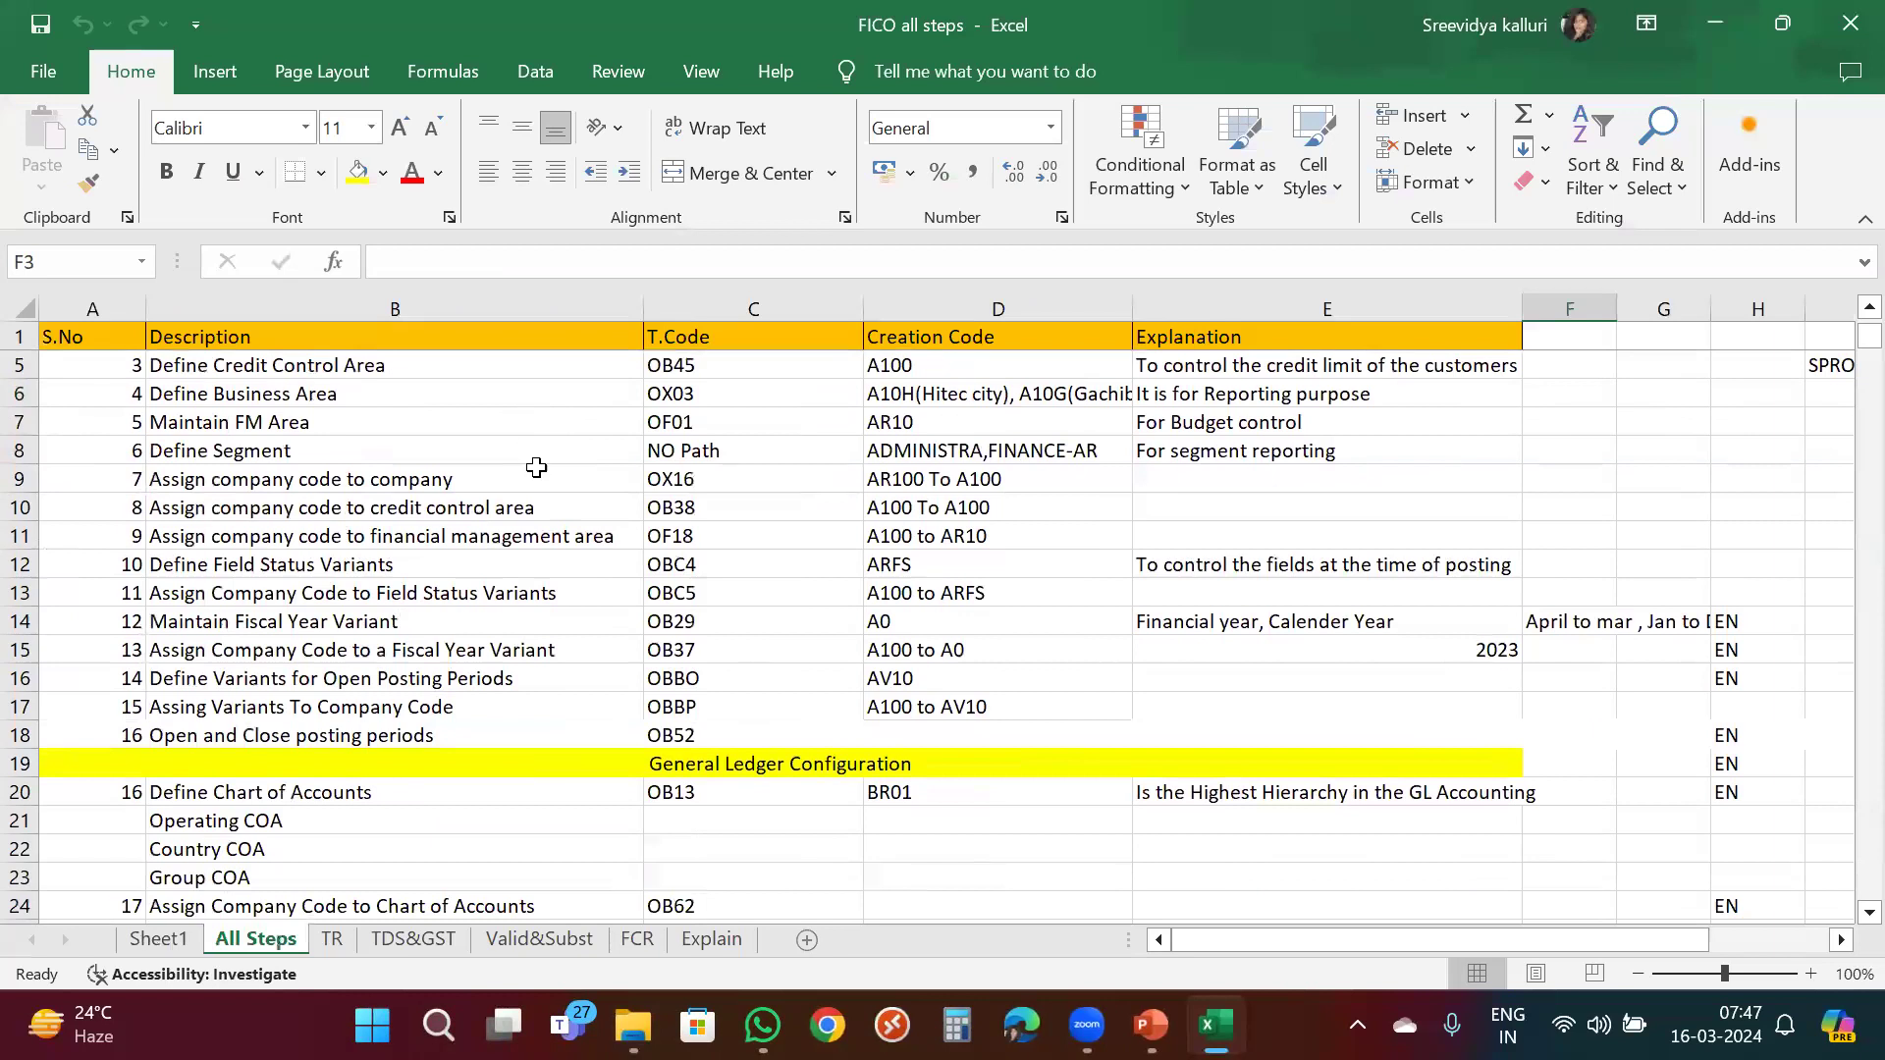
pyautogui.scroll(4, 539, 646)
pyautogui.moveTo(475, 393); pyautogui.dragTo(471, 823)
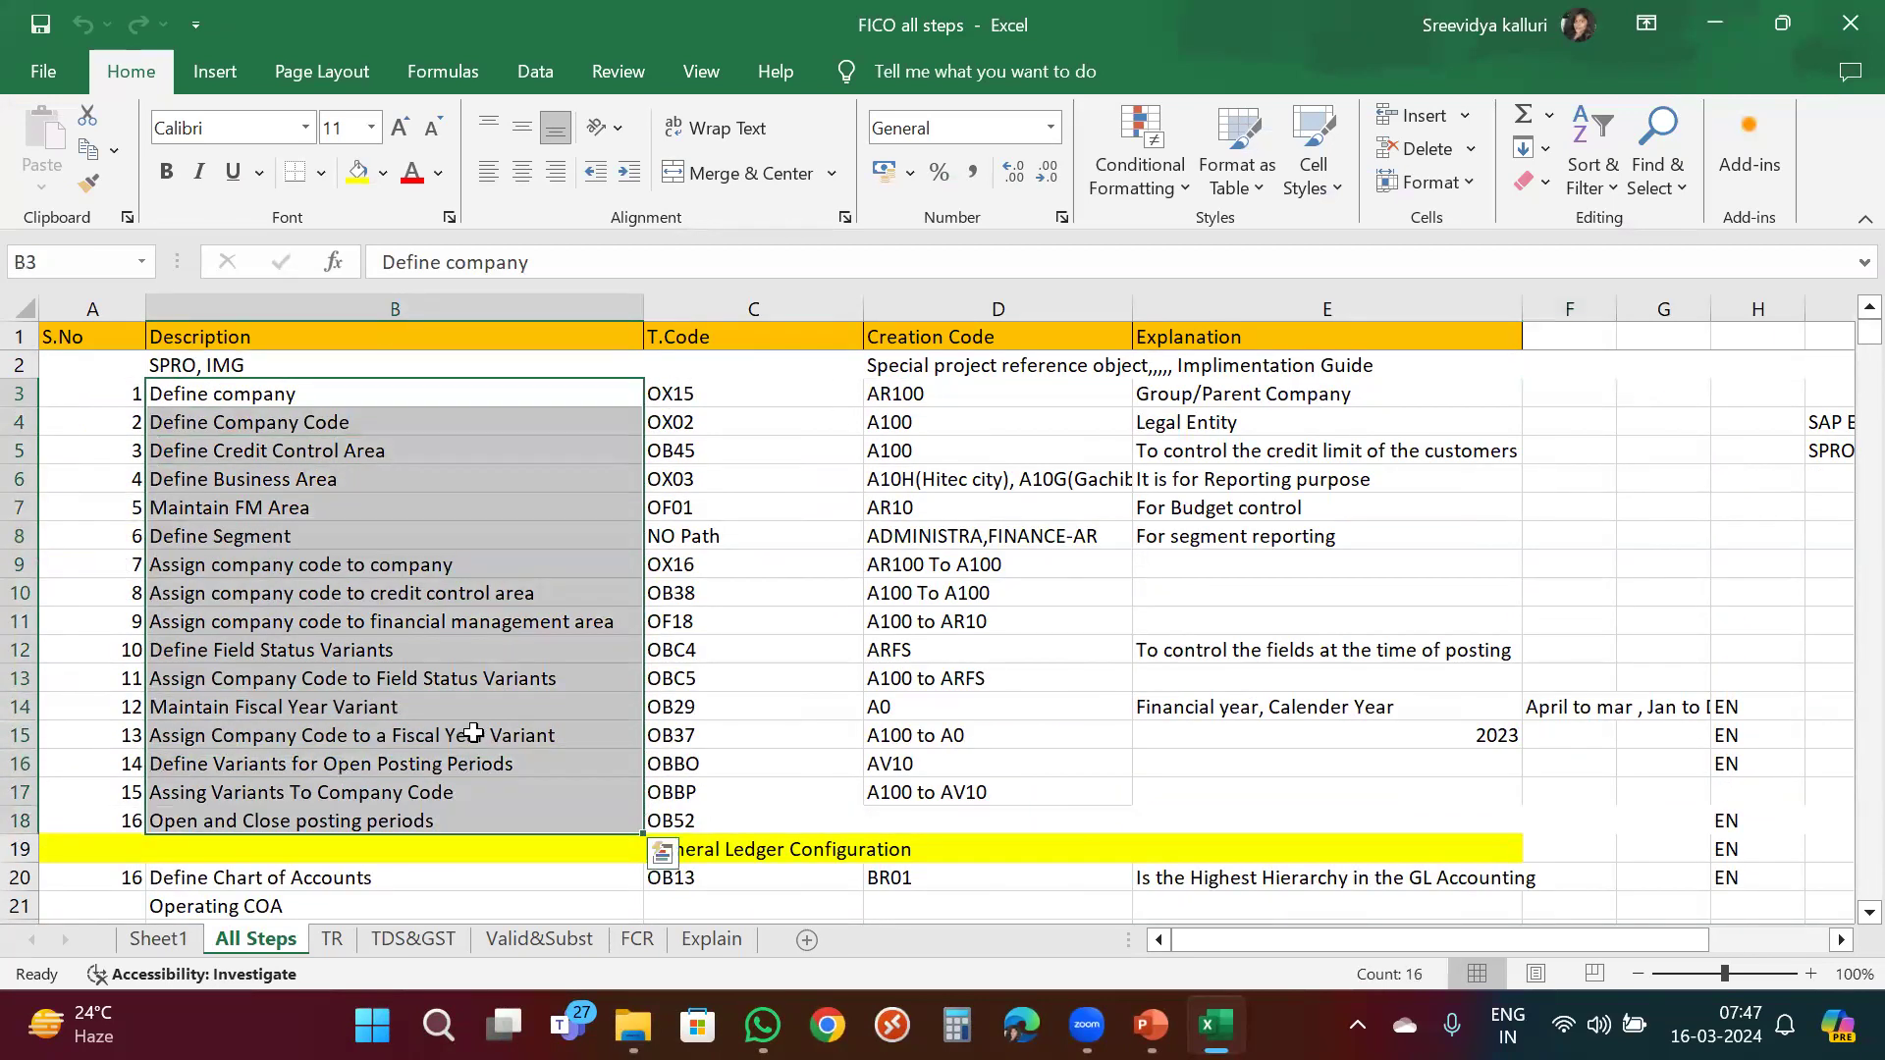
pyautogui.click(445, 393)
pyautogui.click(458, 424)
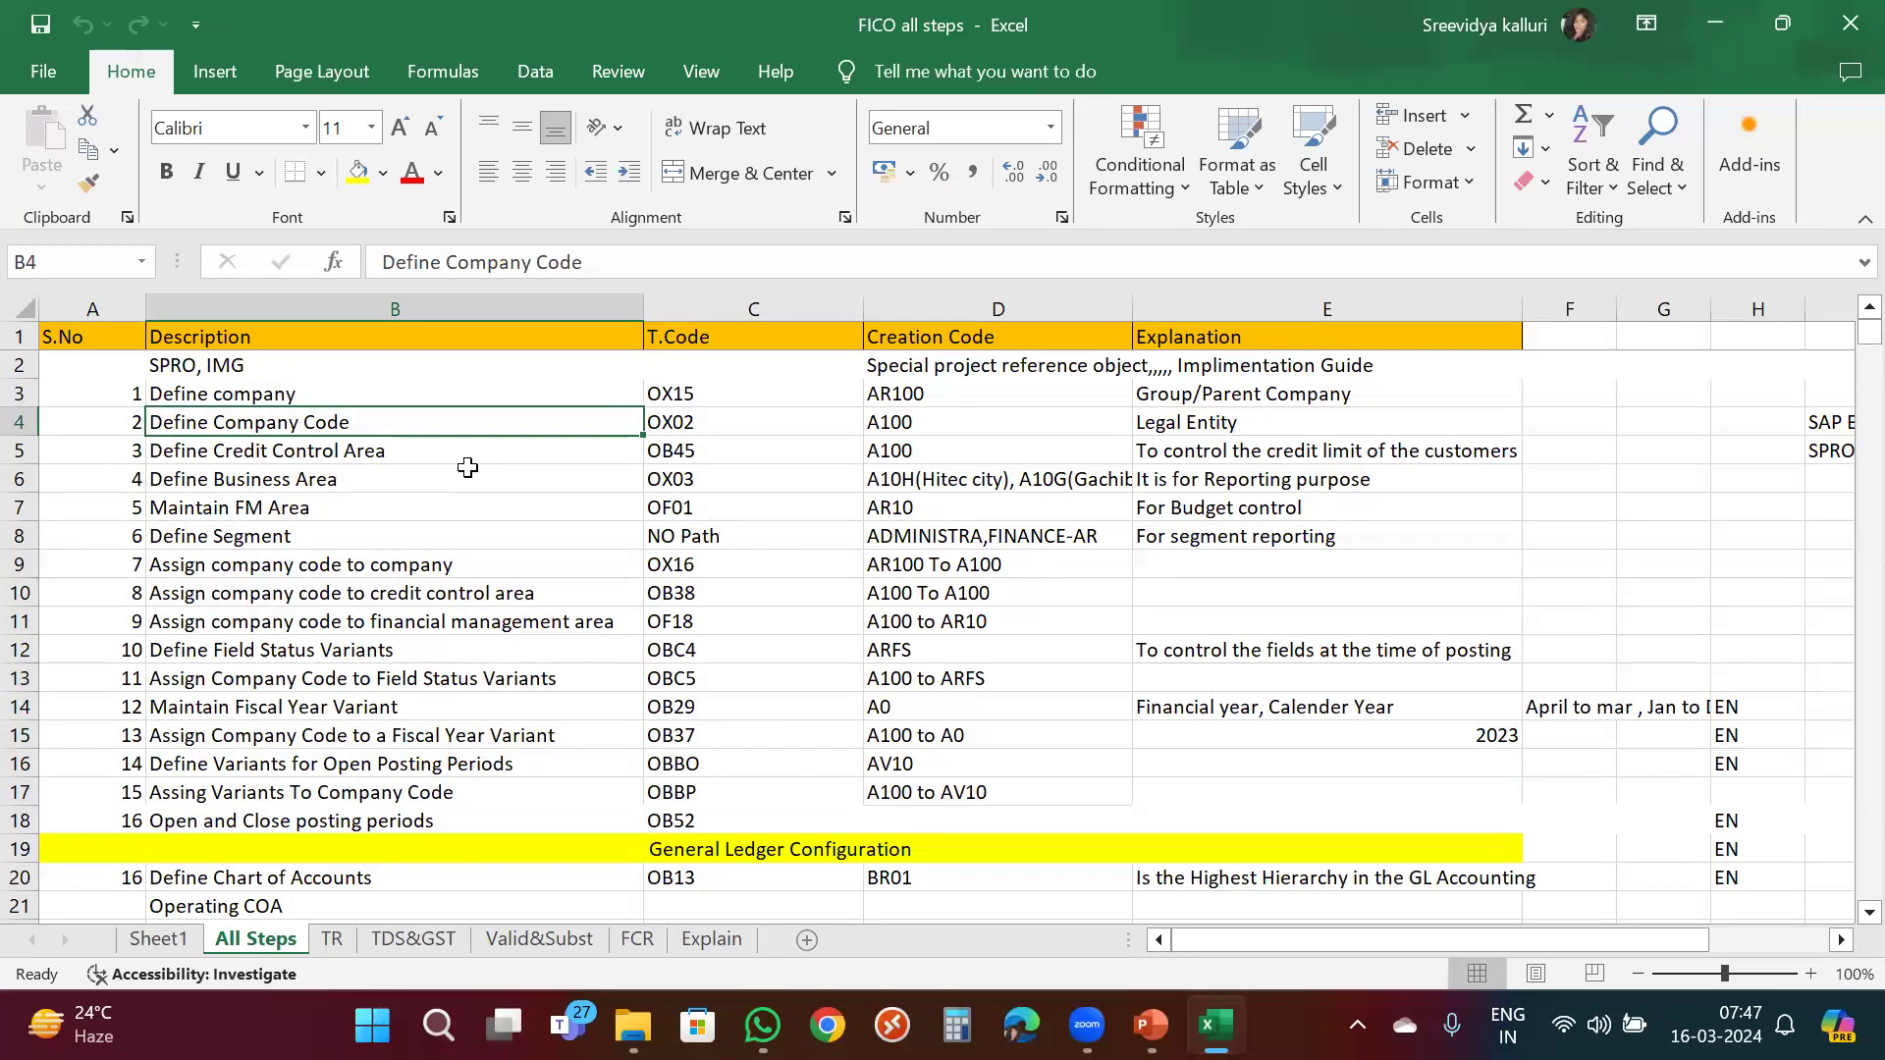
pyautogui.click(458, 396)
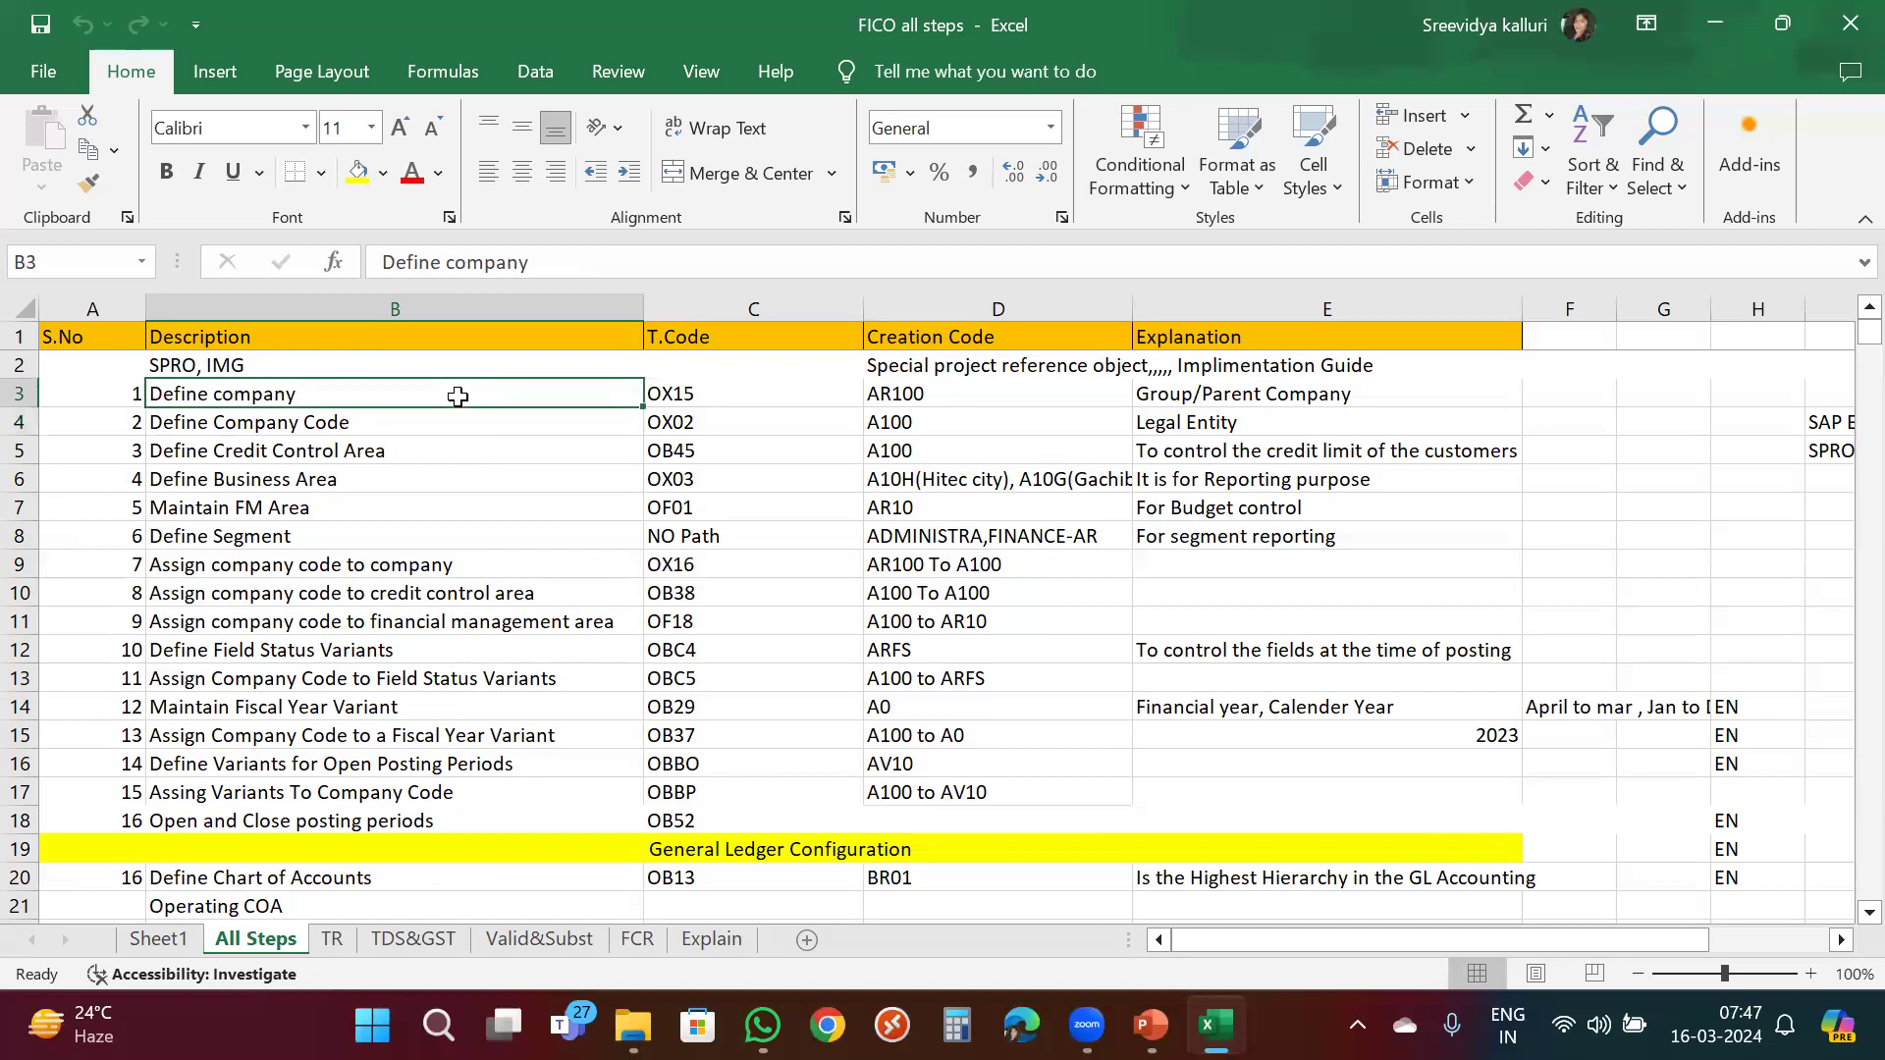
pyautogui.moveTo(458, 396); pyautogui.dragTo(511, 823)
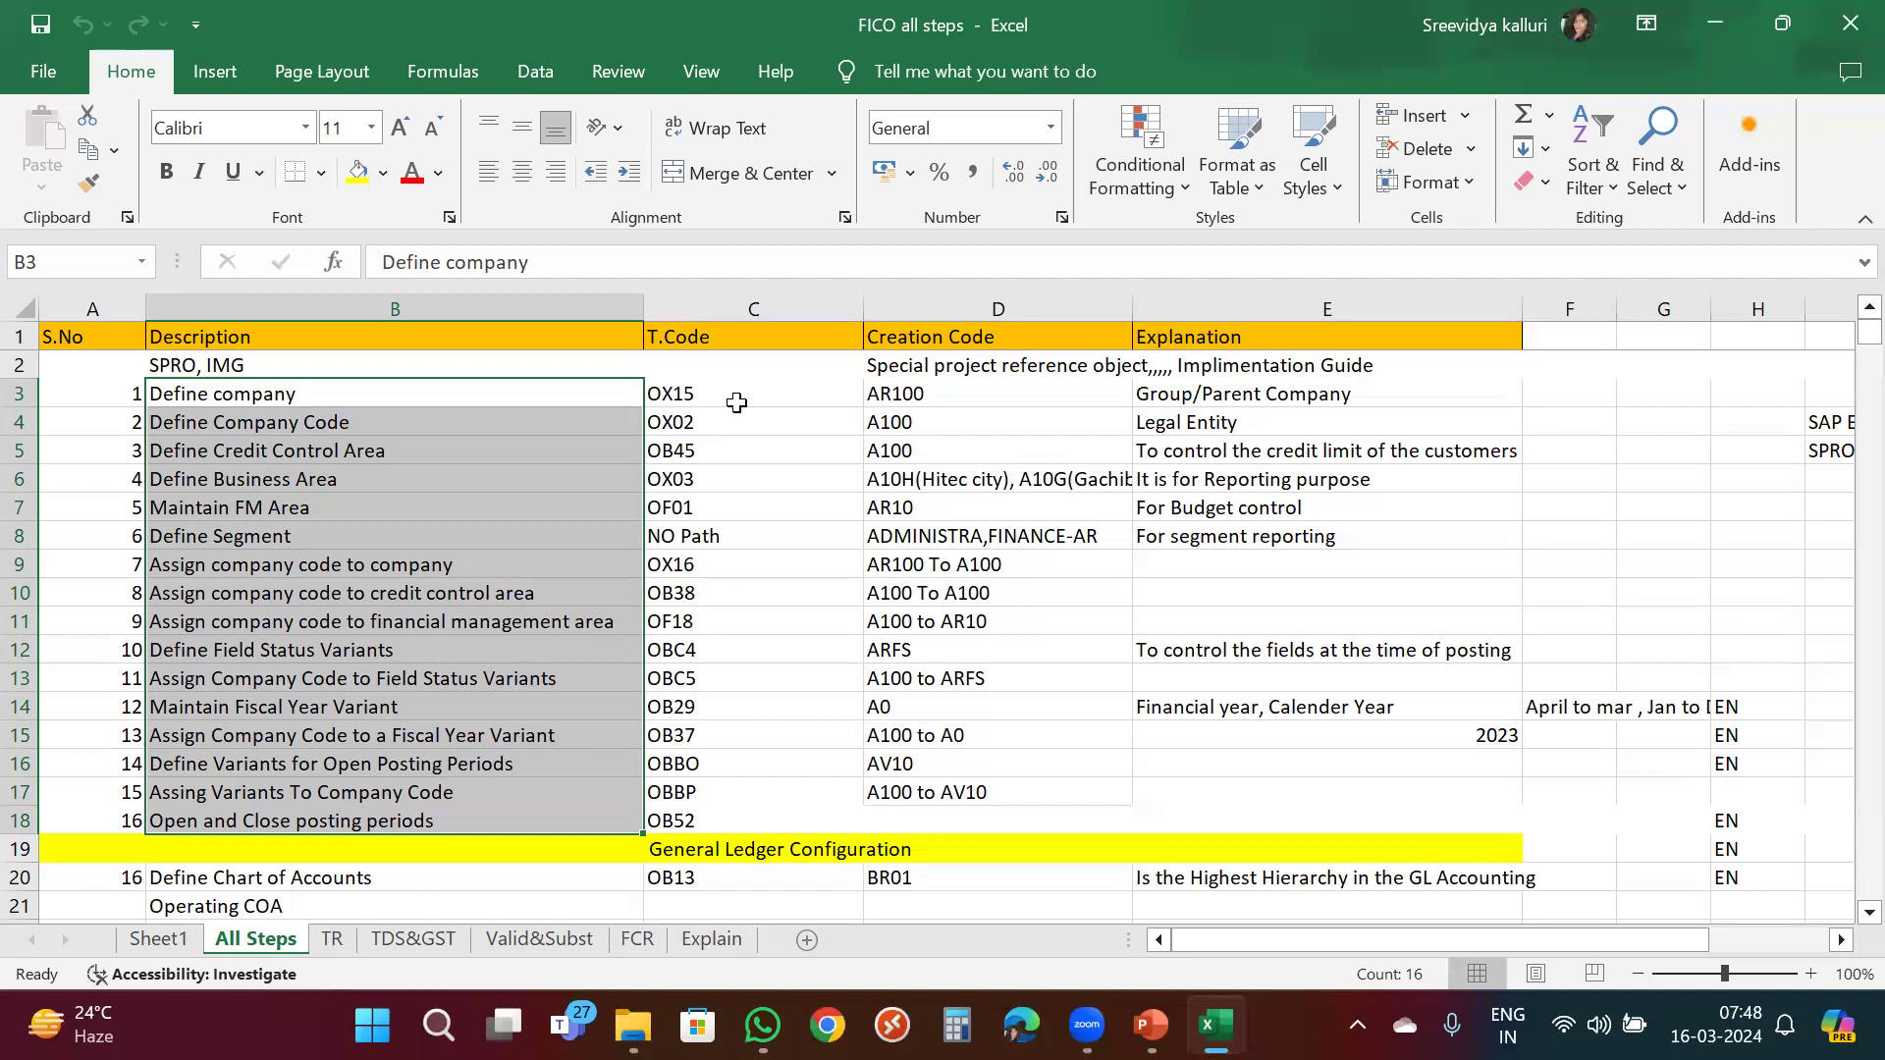
pyautogui.click(746, 392)
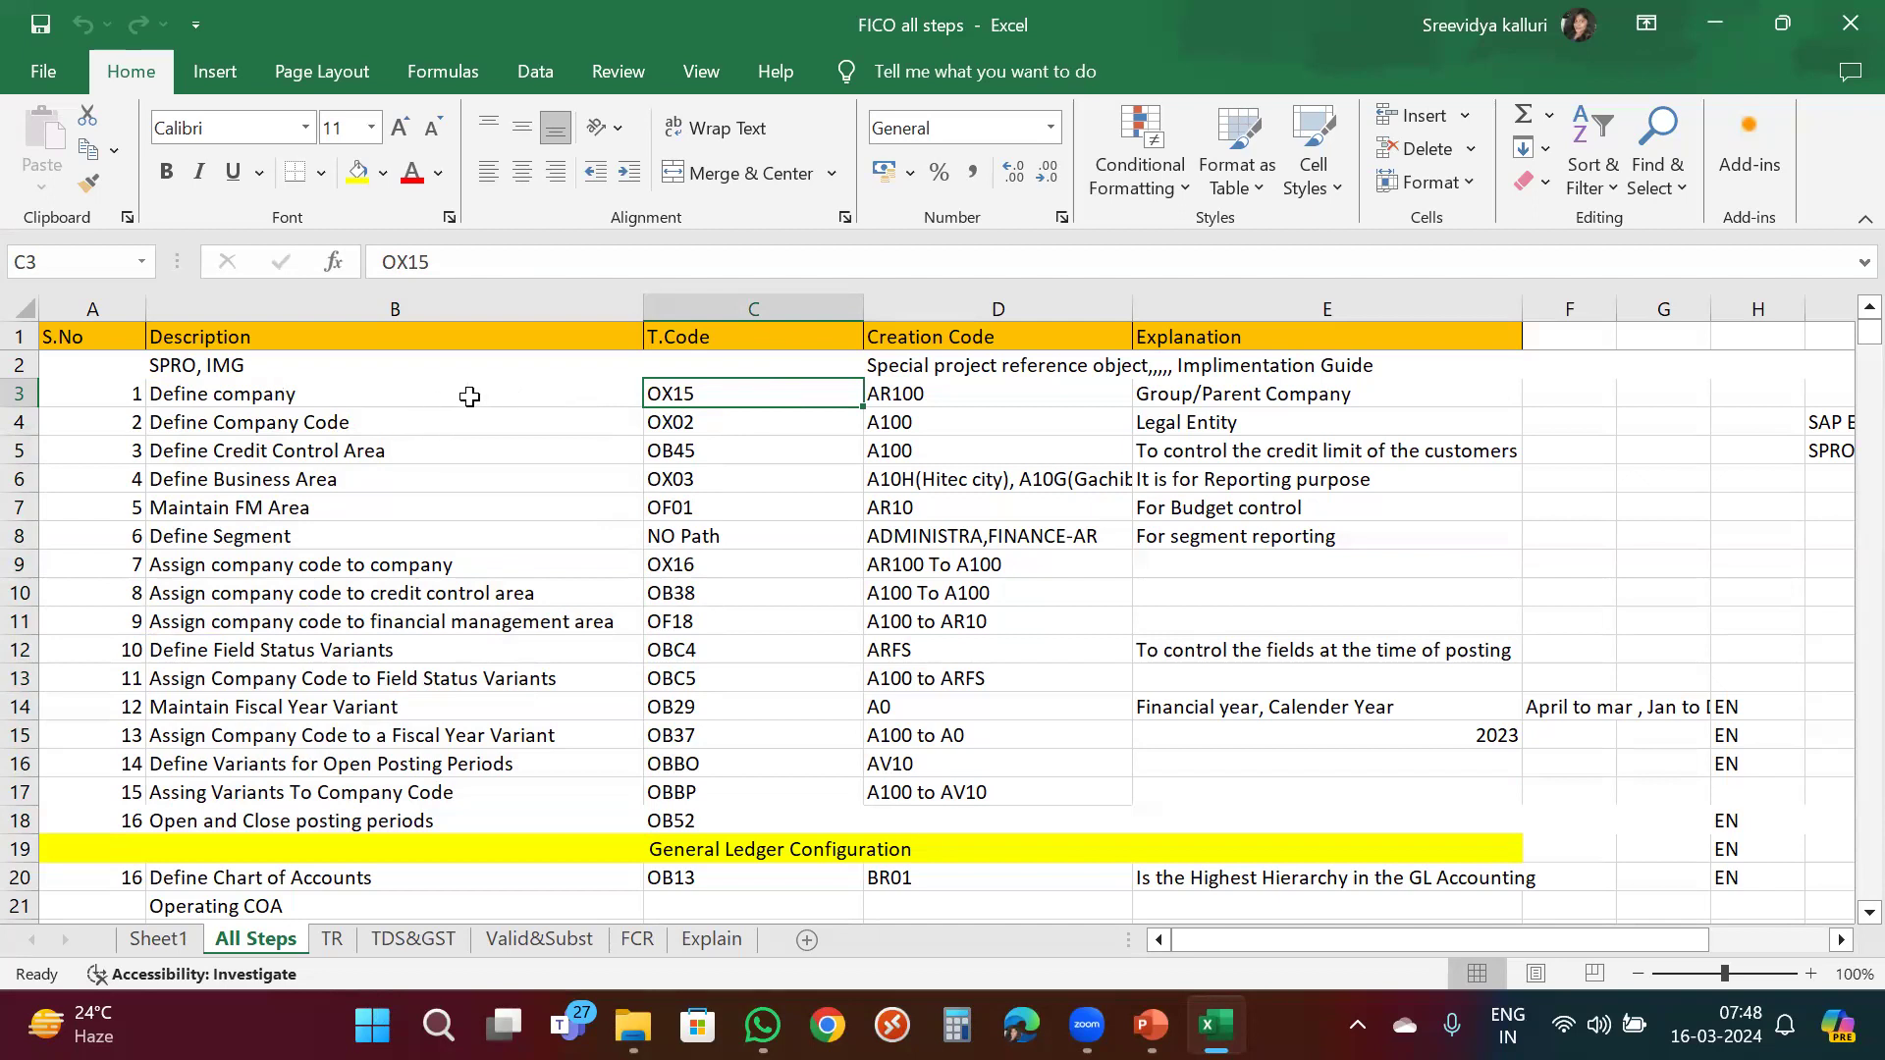
pyautogui.click(348, 396)
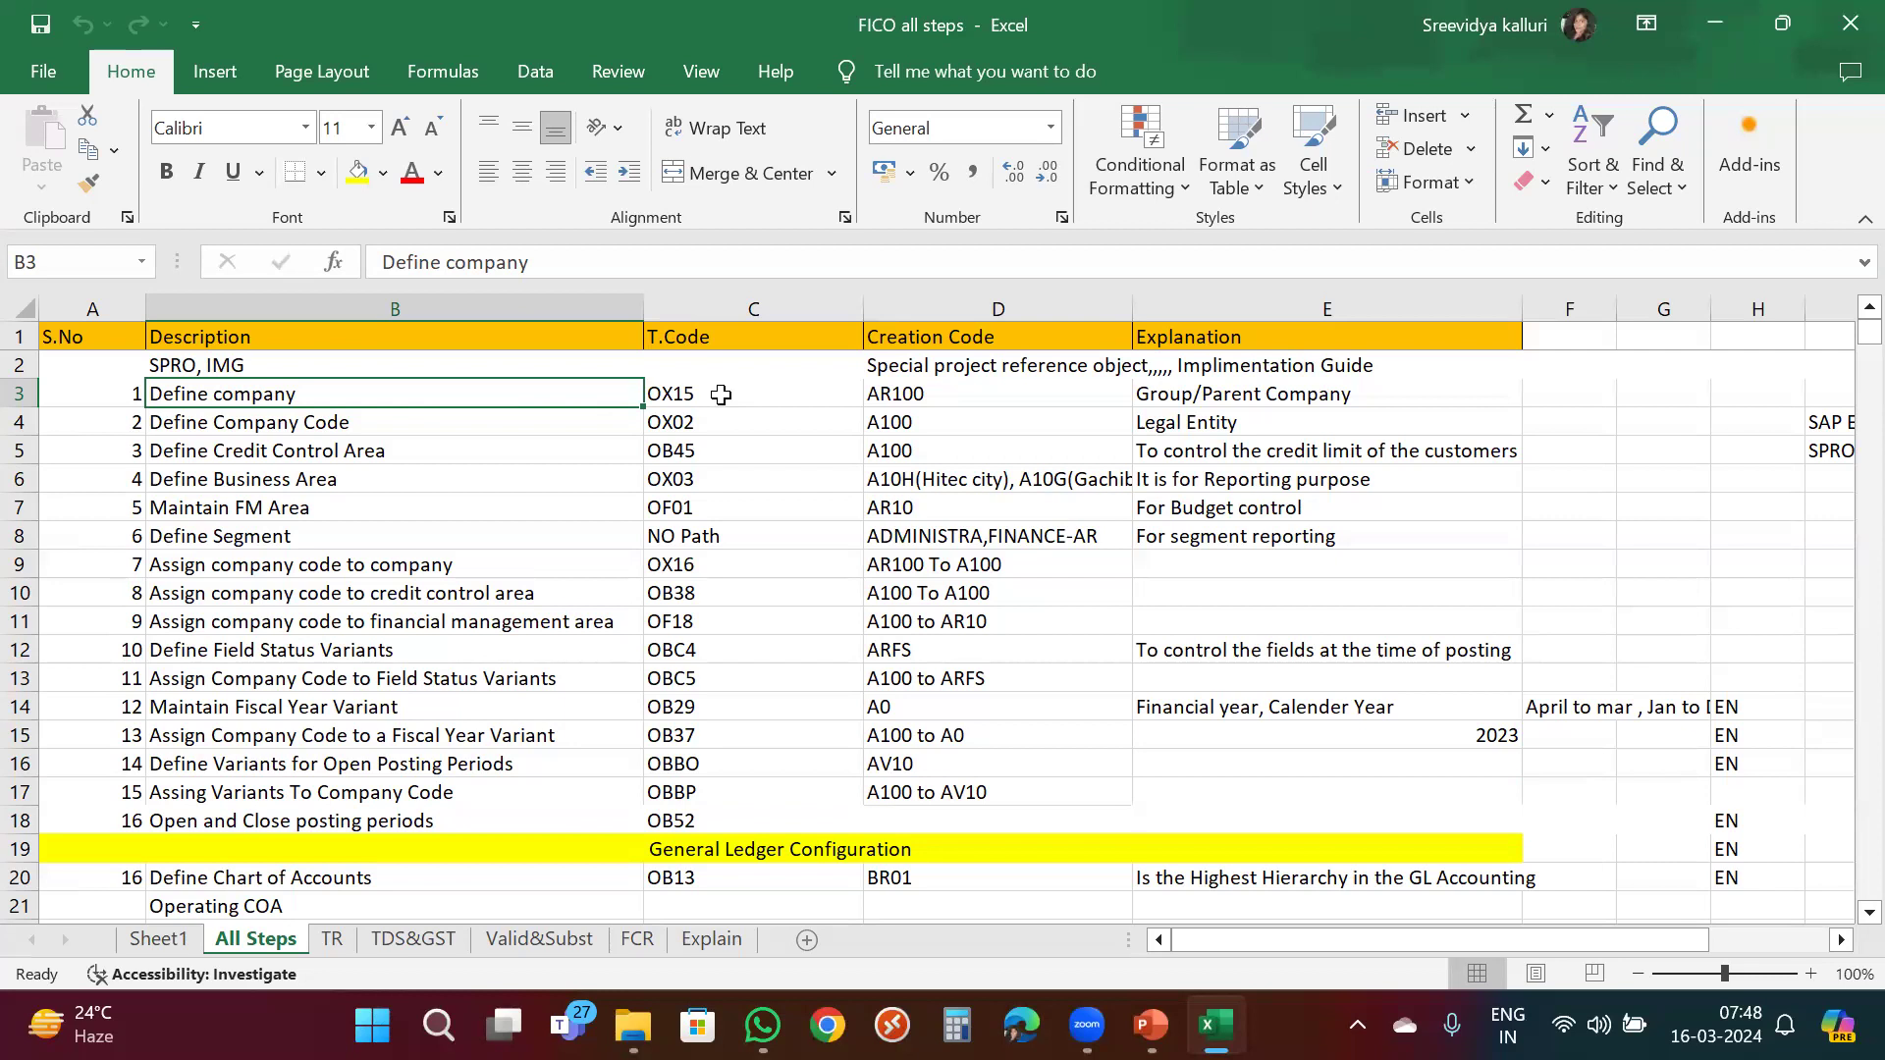
# Look through the general ledger, controlling and accounts payable sections of the step list, check the Define company transaction code, and close the workbook.
pyautogui.scroll(-5, 489, 678)
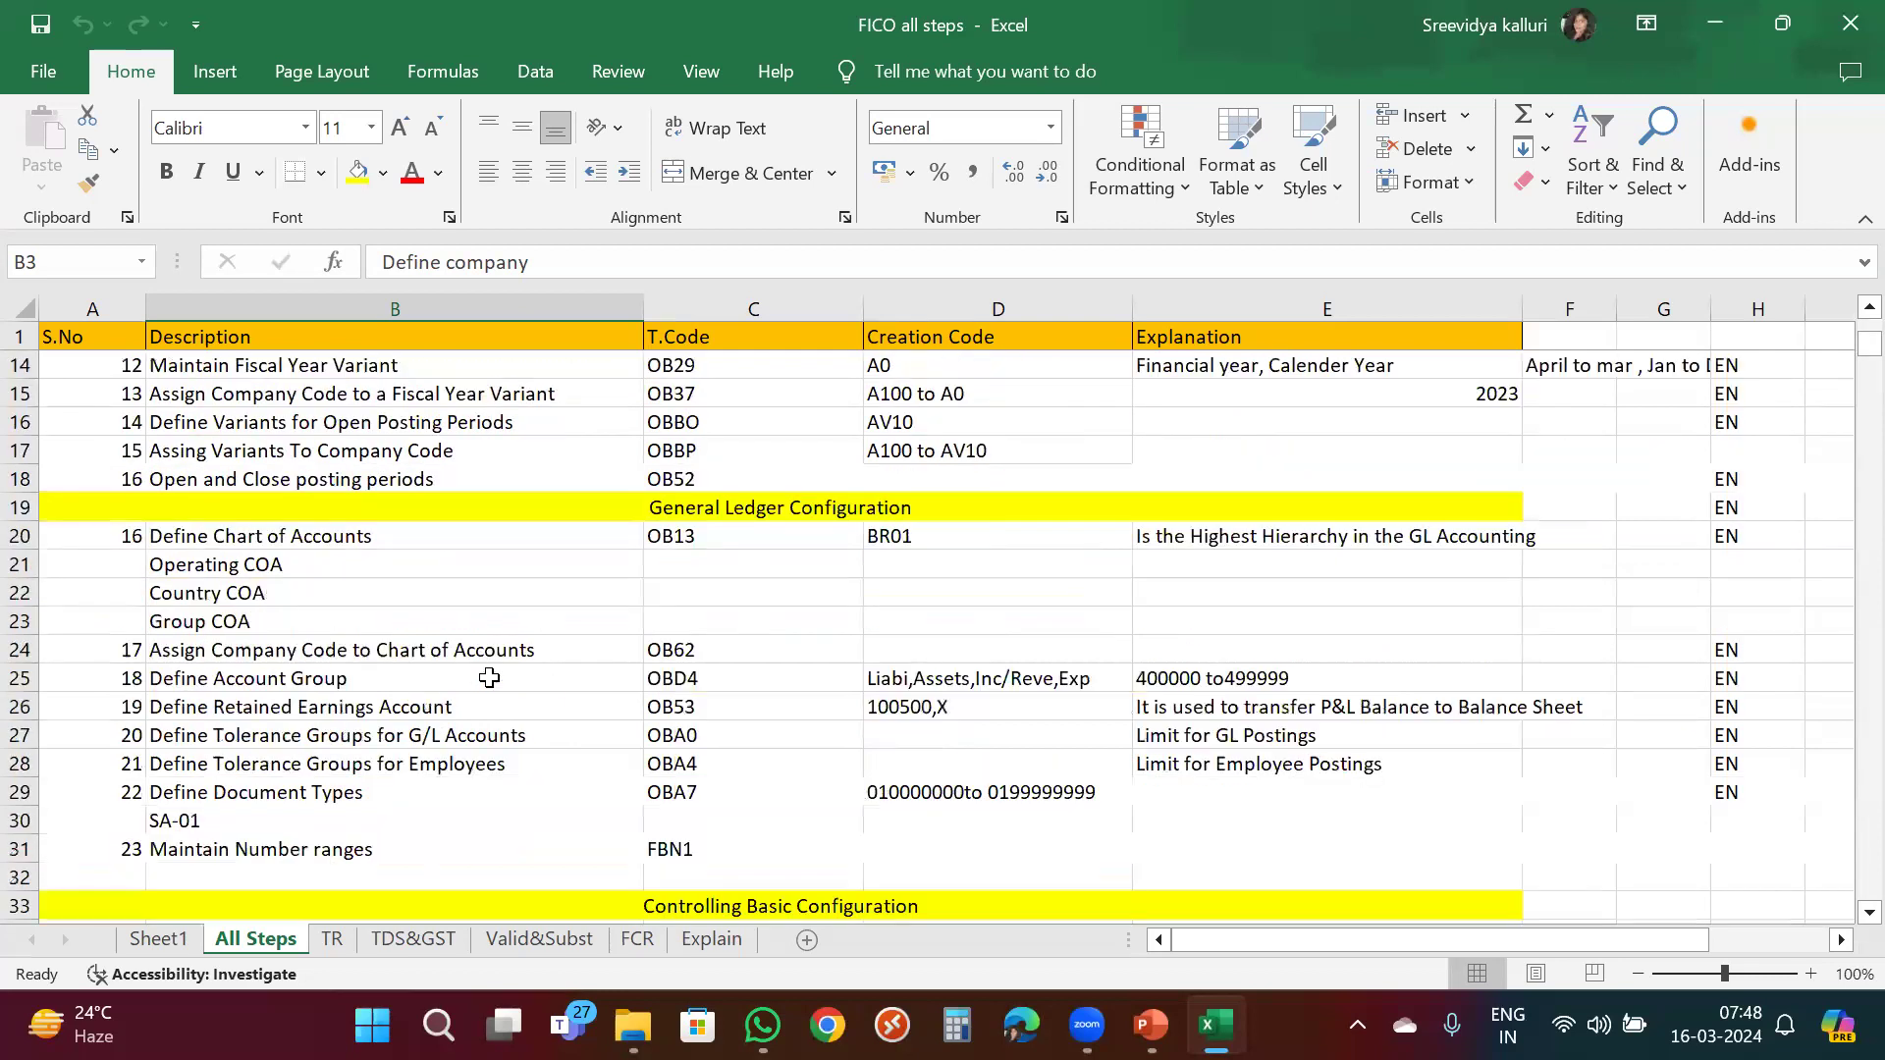
pyautogui.scroll(-8, 614, 584)
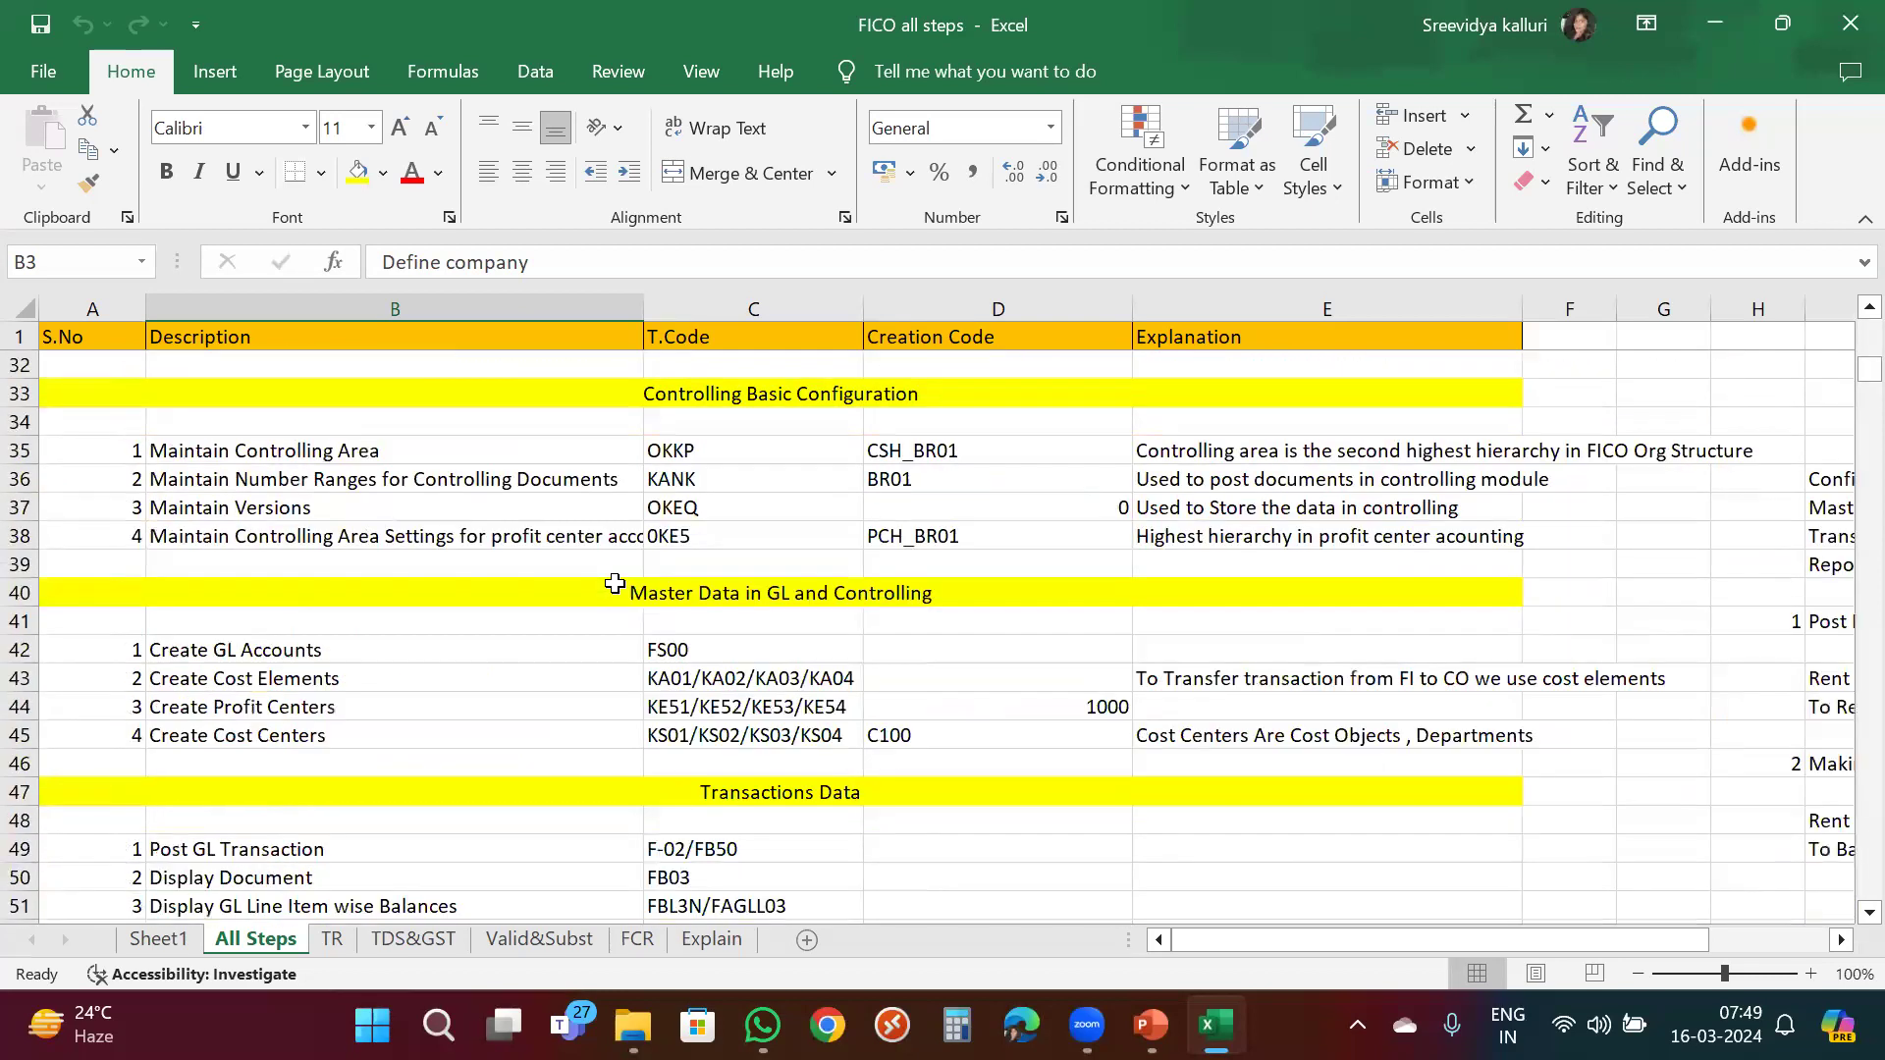
pyautogui.scroll(-11, 500, 729)
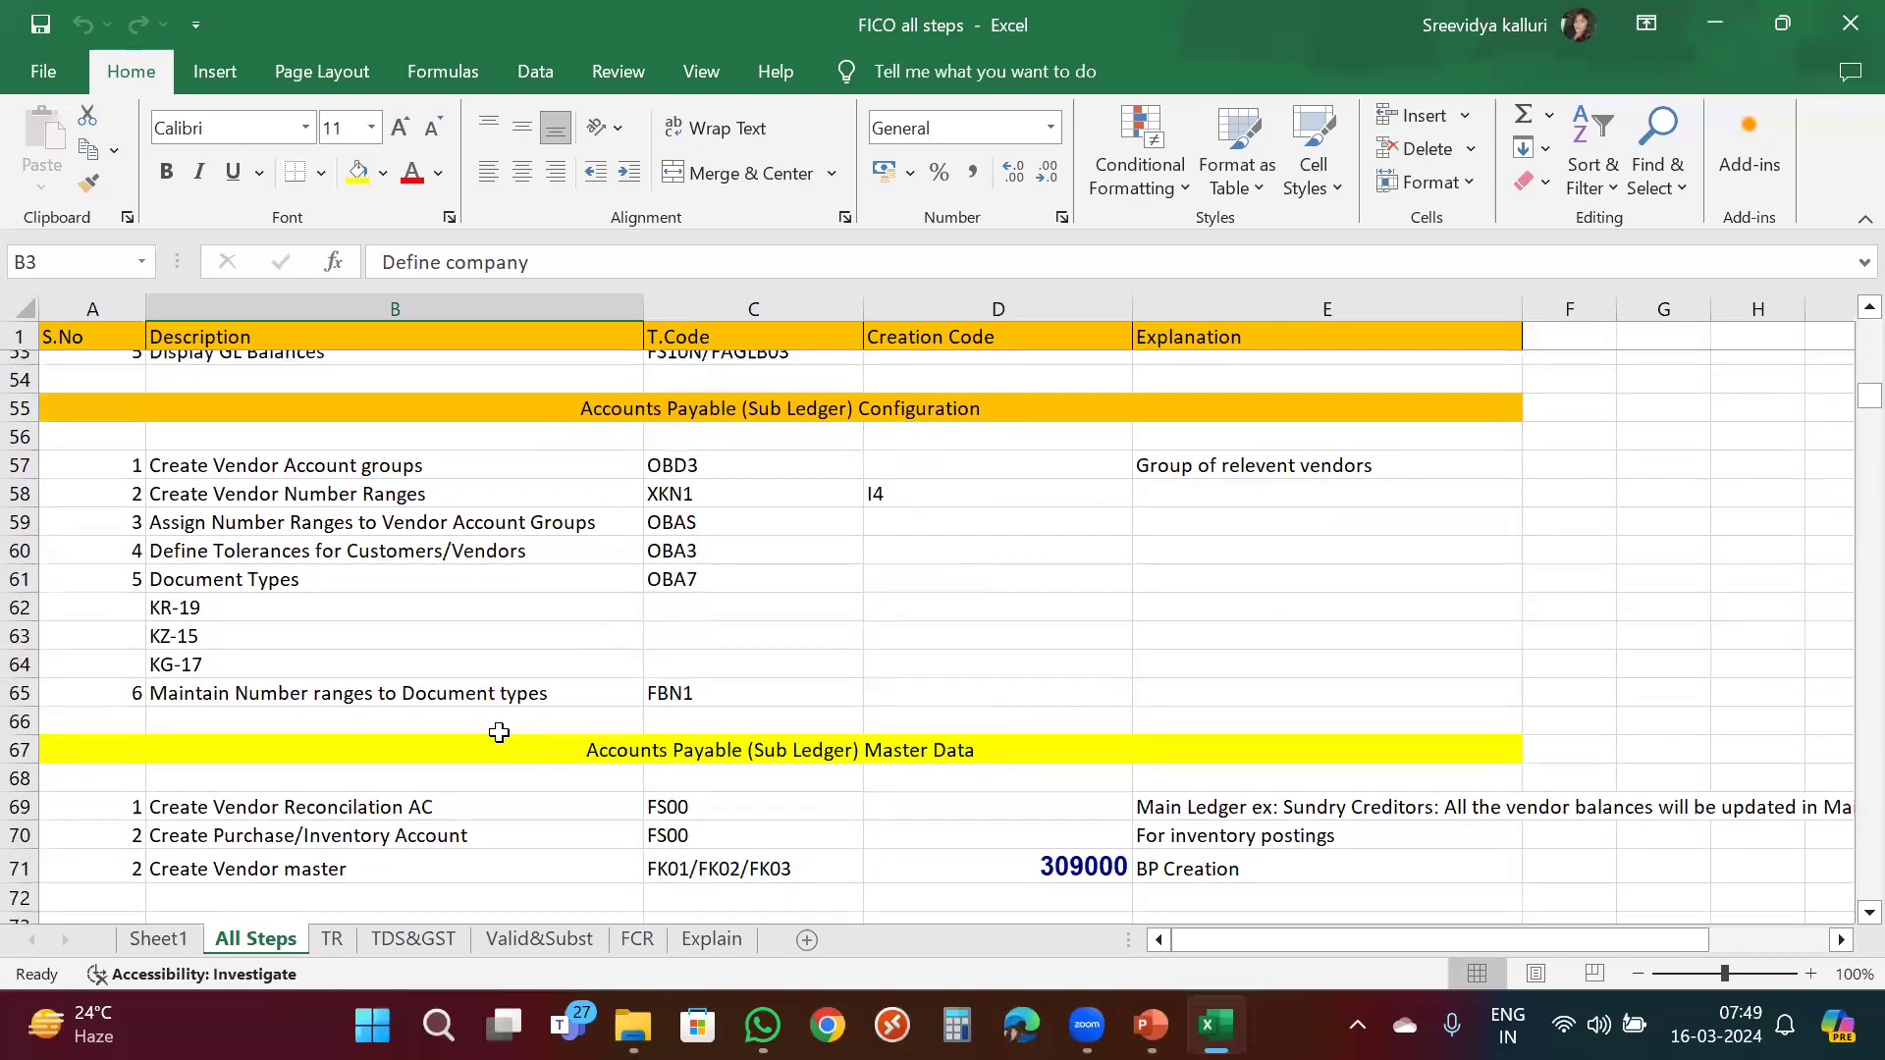
pyautogui.scroll(-2, 526, 639)
pyautogui.scroll(17, 576, 606)
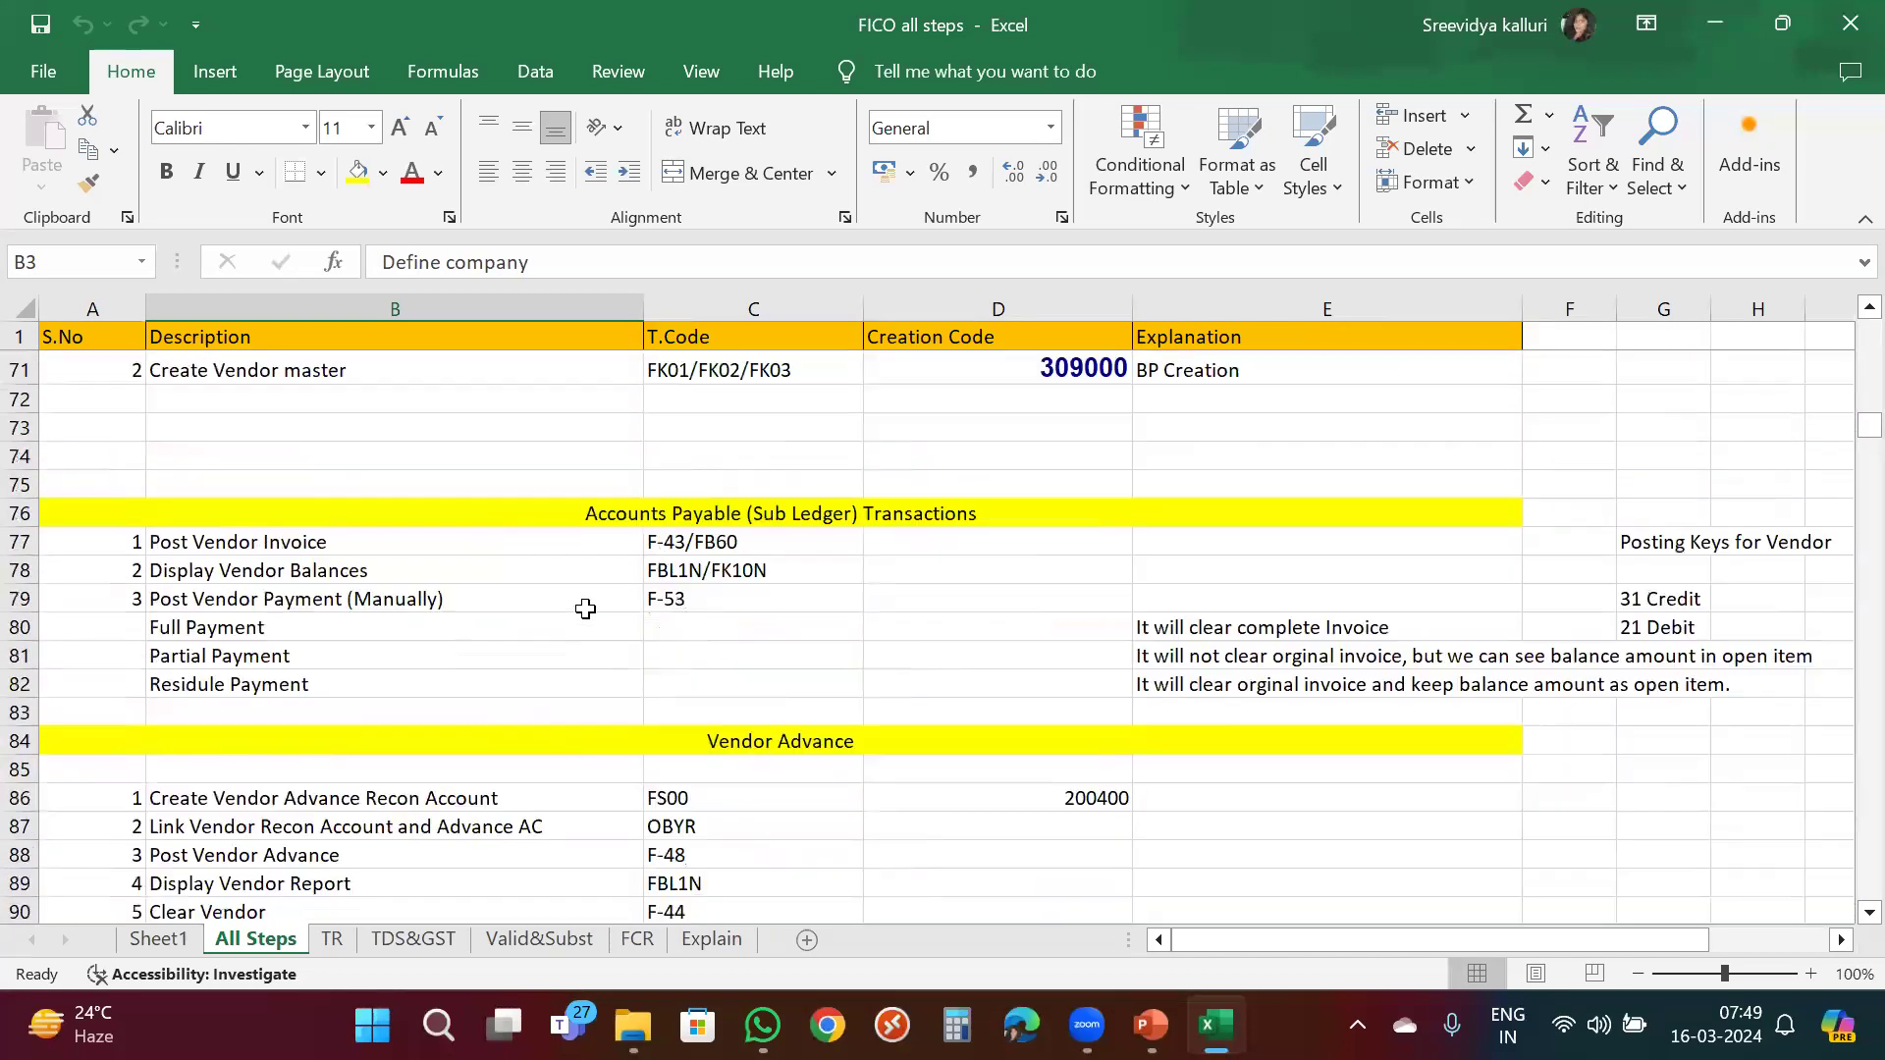
pyautogui.scroll(9, 585, 608)
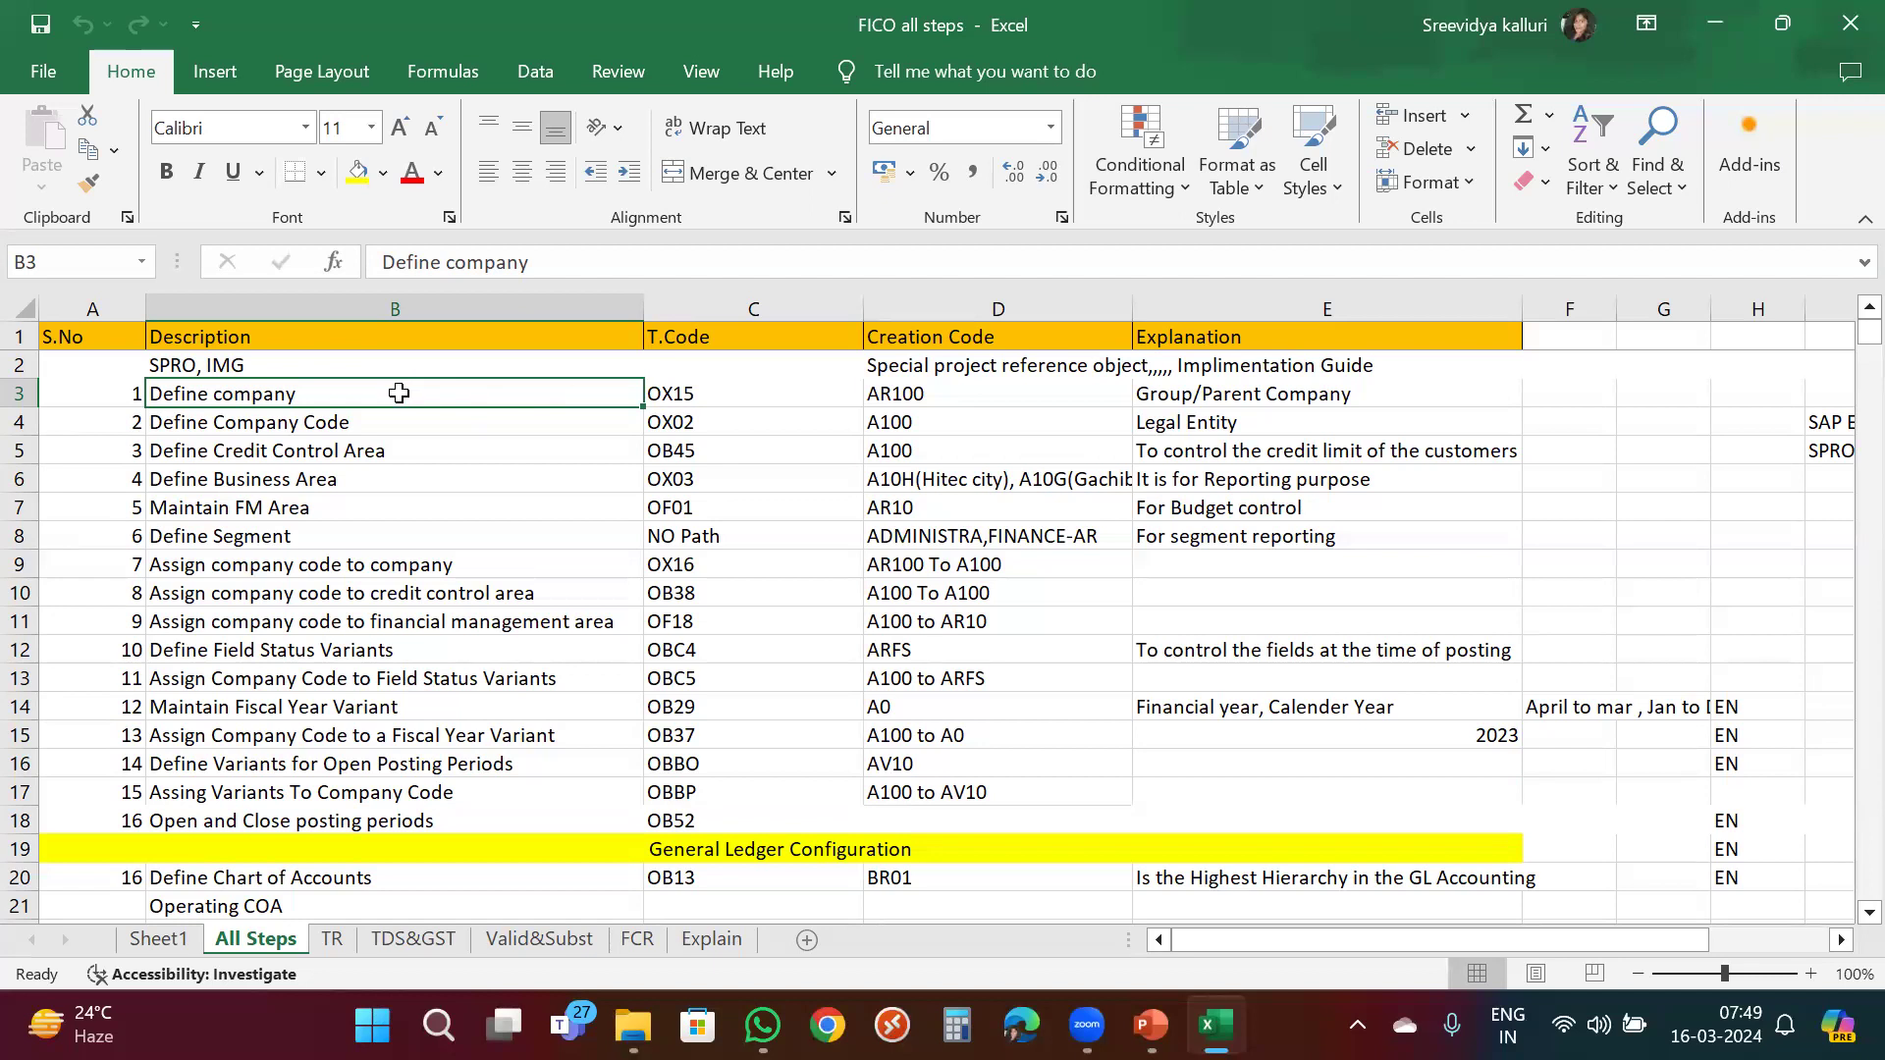
pyautogui.click(727, 395)
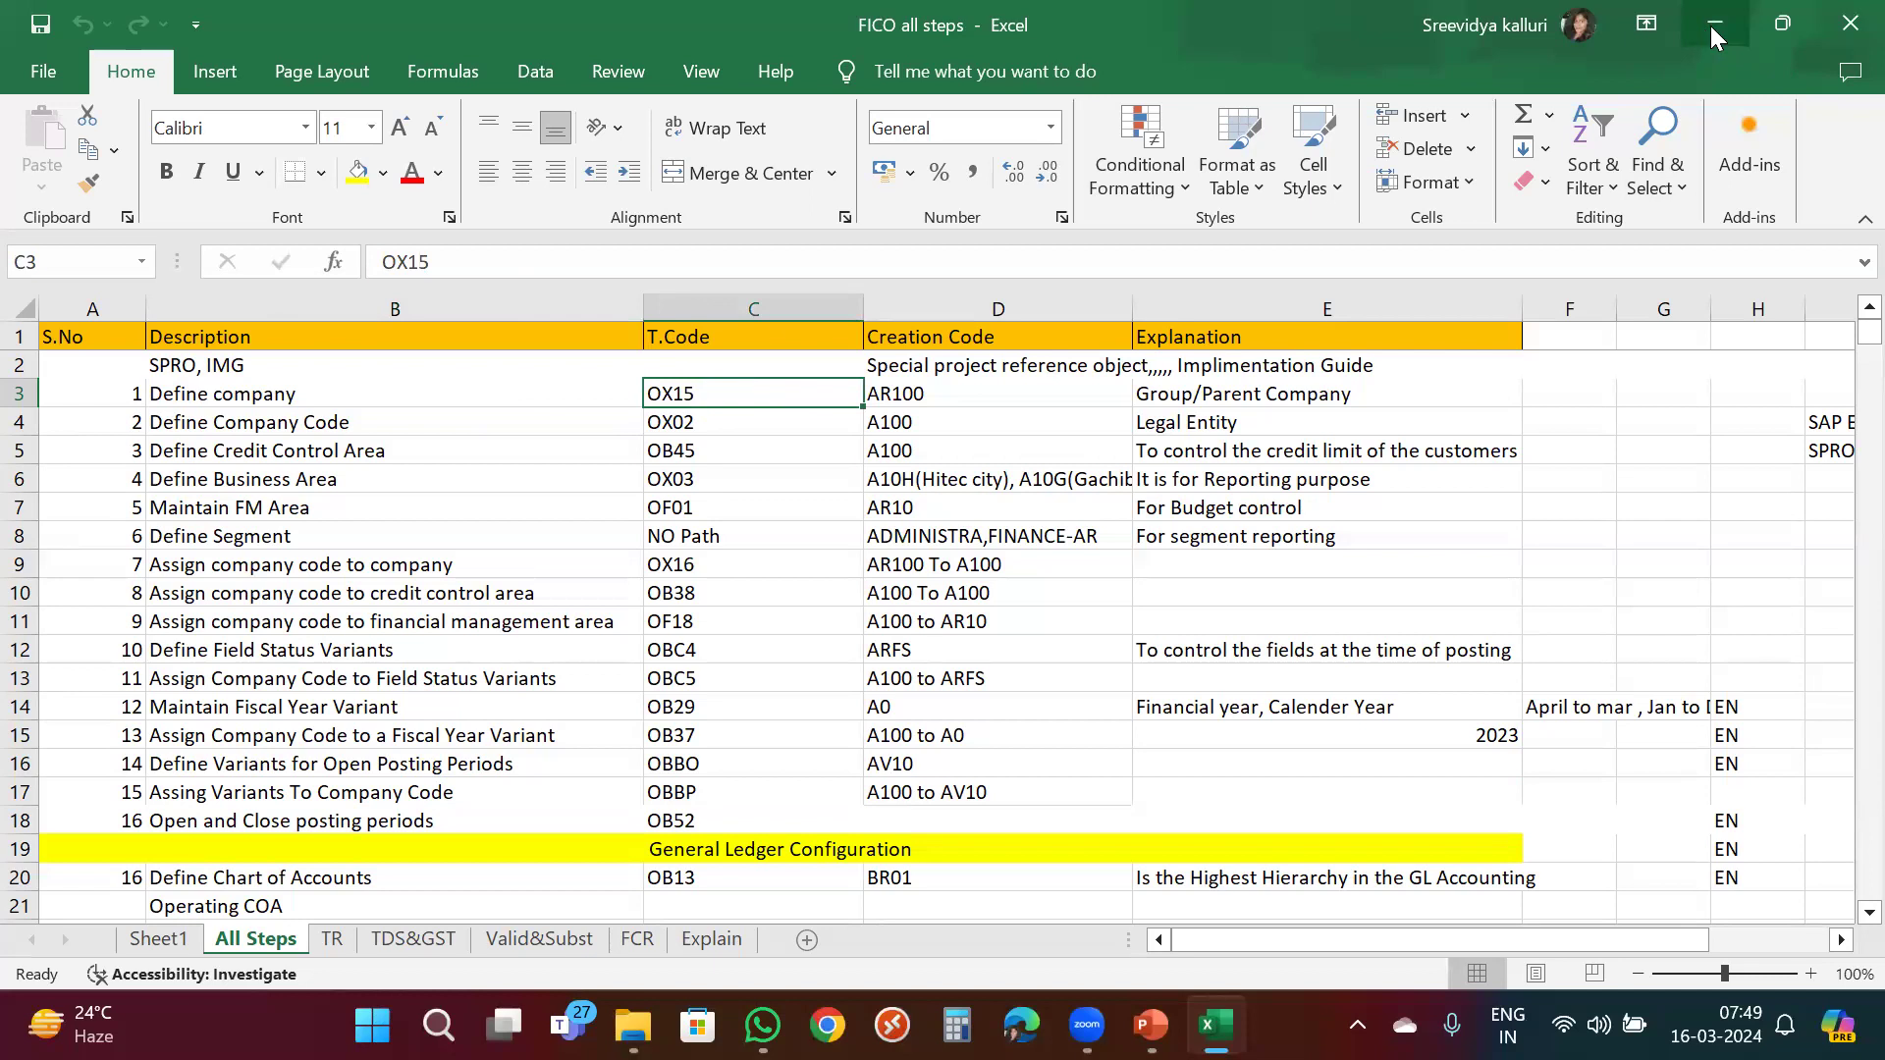
pyautogui.click(1831, 32)
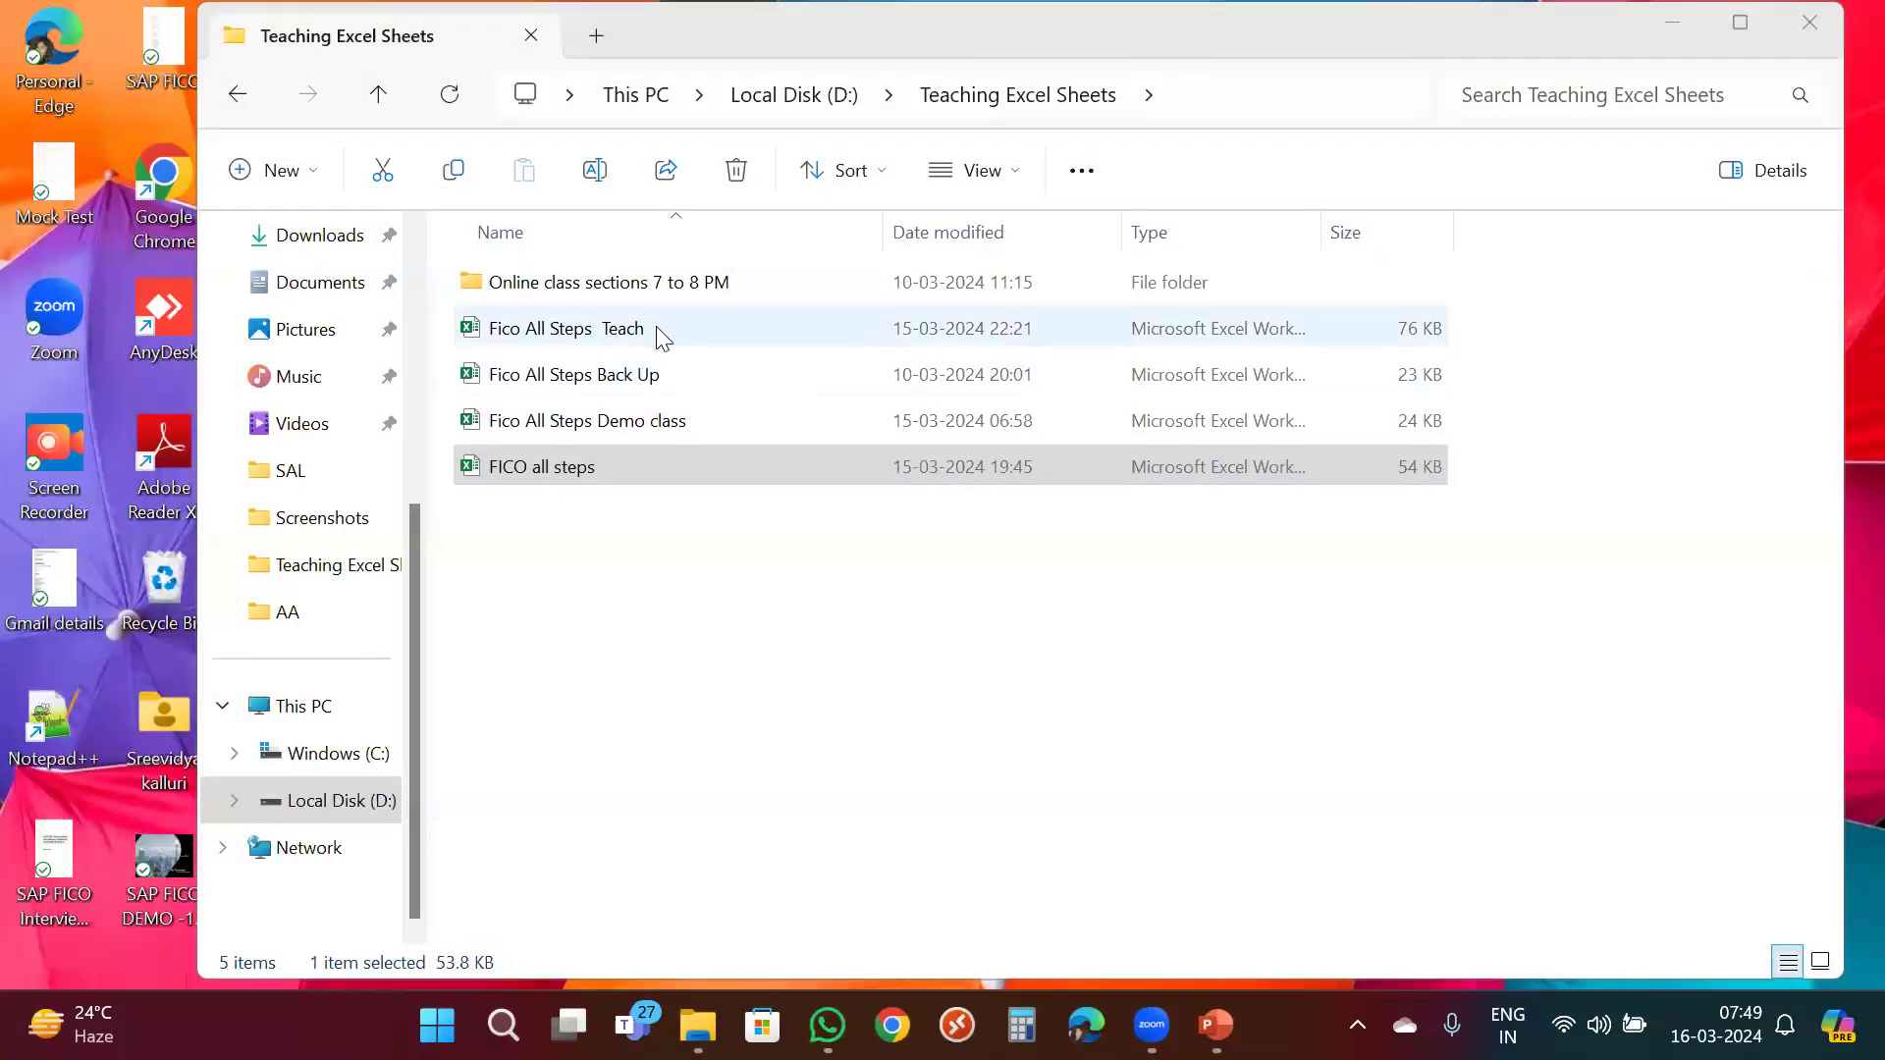
# Open the Fico All Steps Back Up workbook at an empty area of Sheet1 and dismiss the device restart reminder.
pyautogui.doubleClick(667, 371)
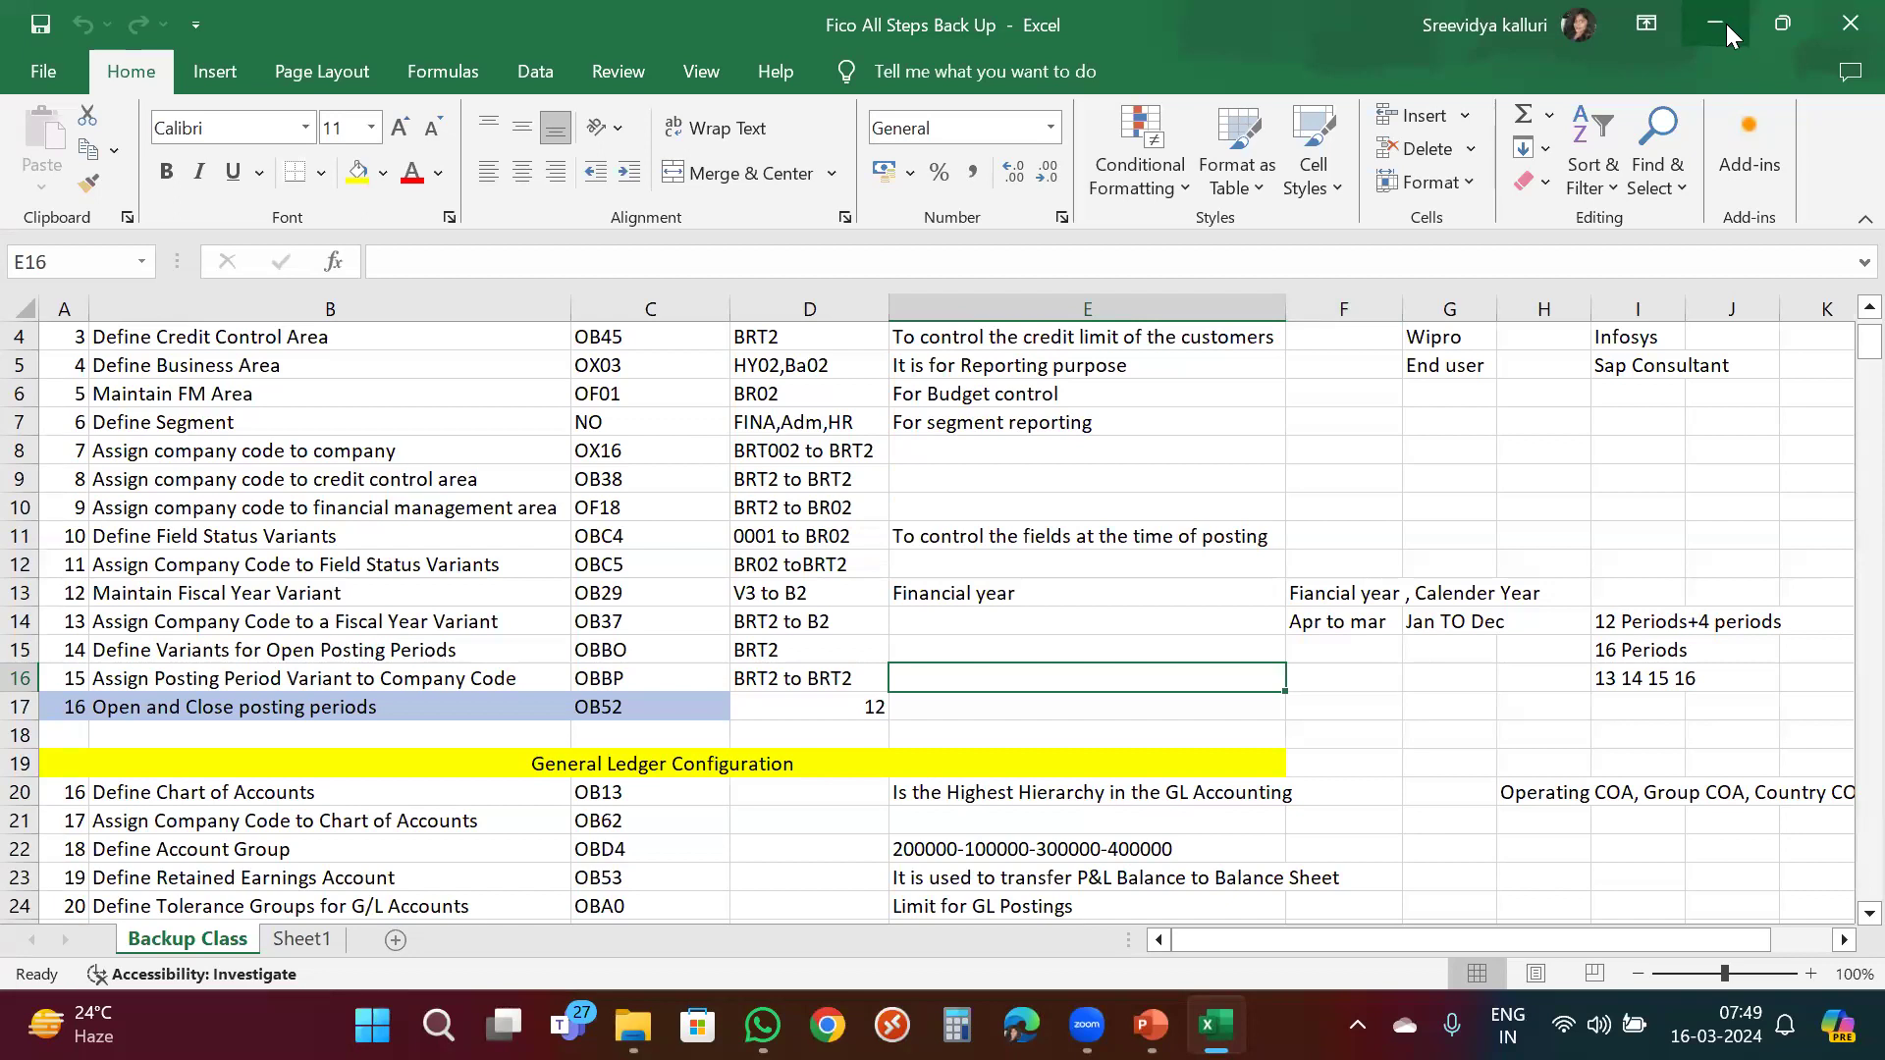
pyautogui.hotkey('ctrl', 'pagedown')
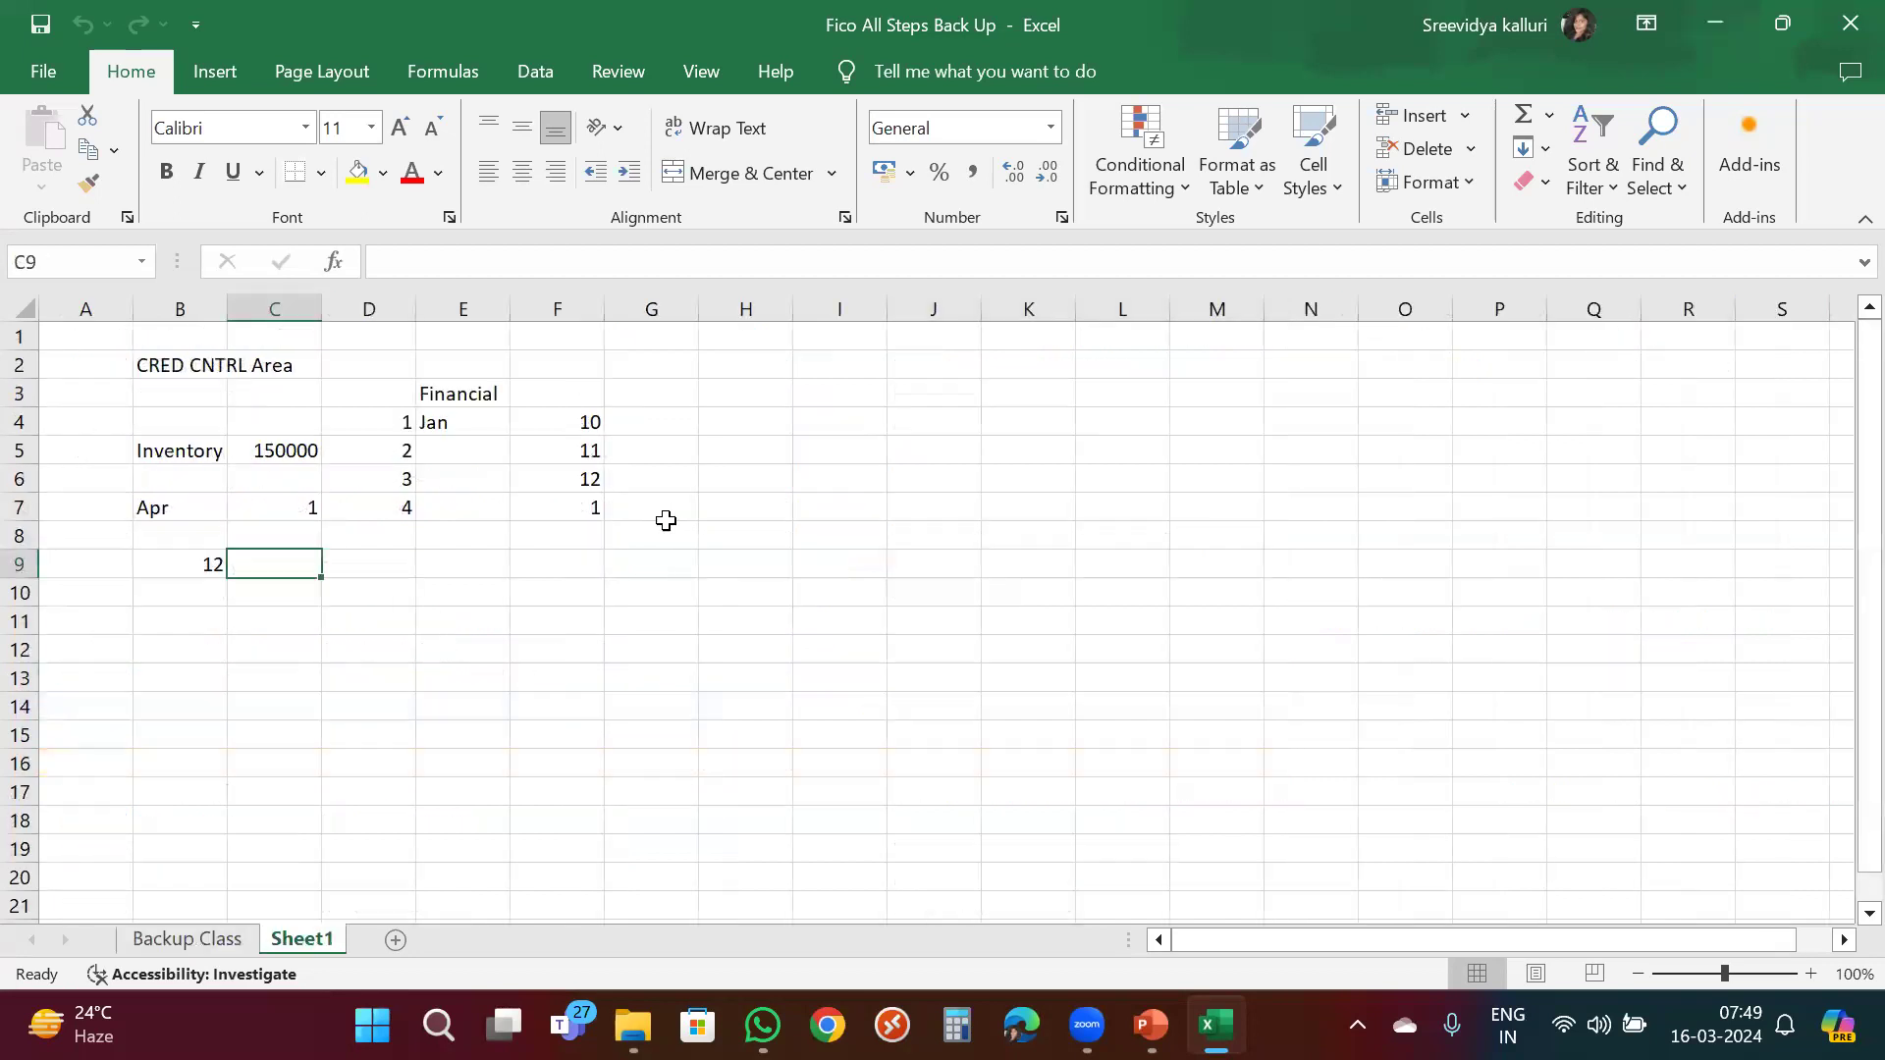
pyautogui.scroll(-3, 668, 606)
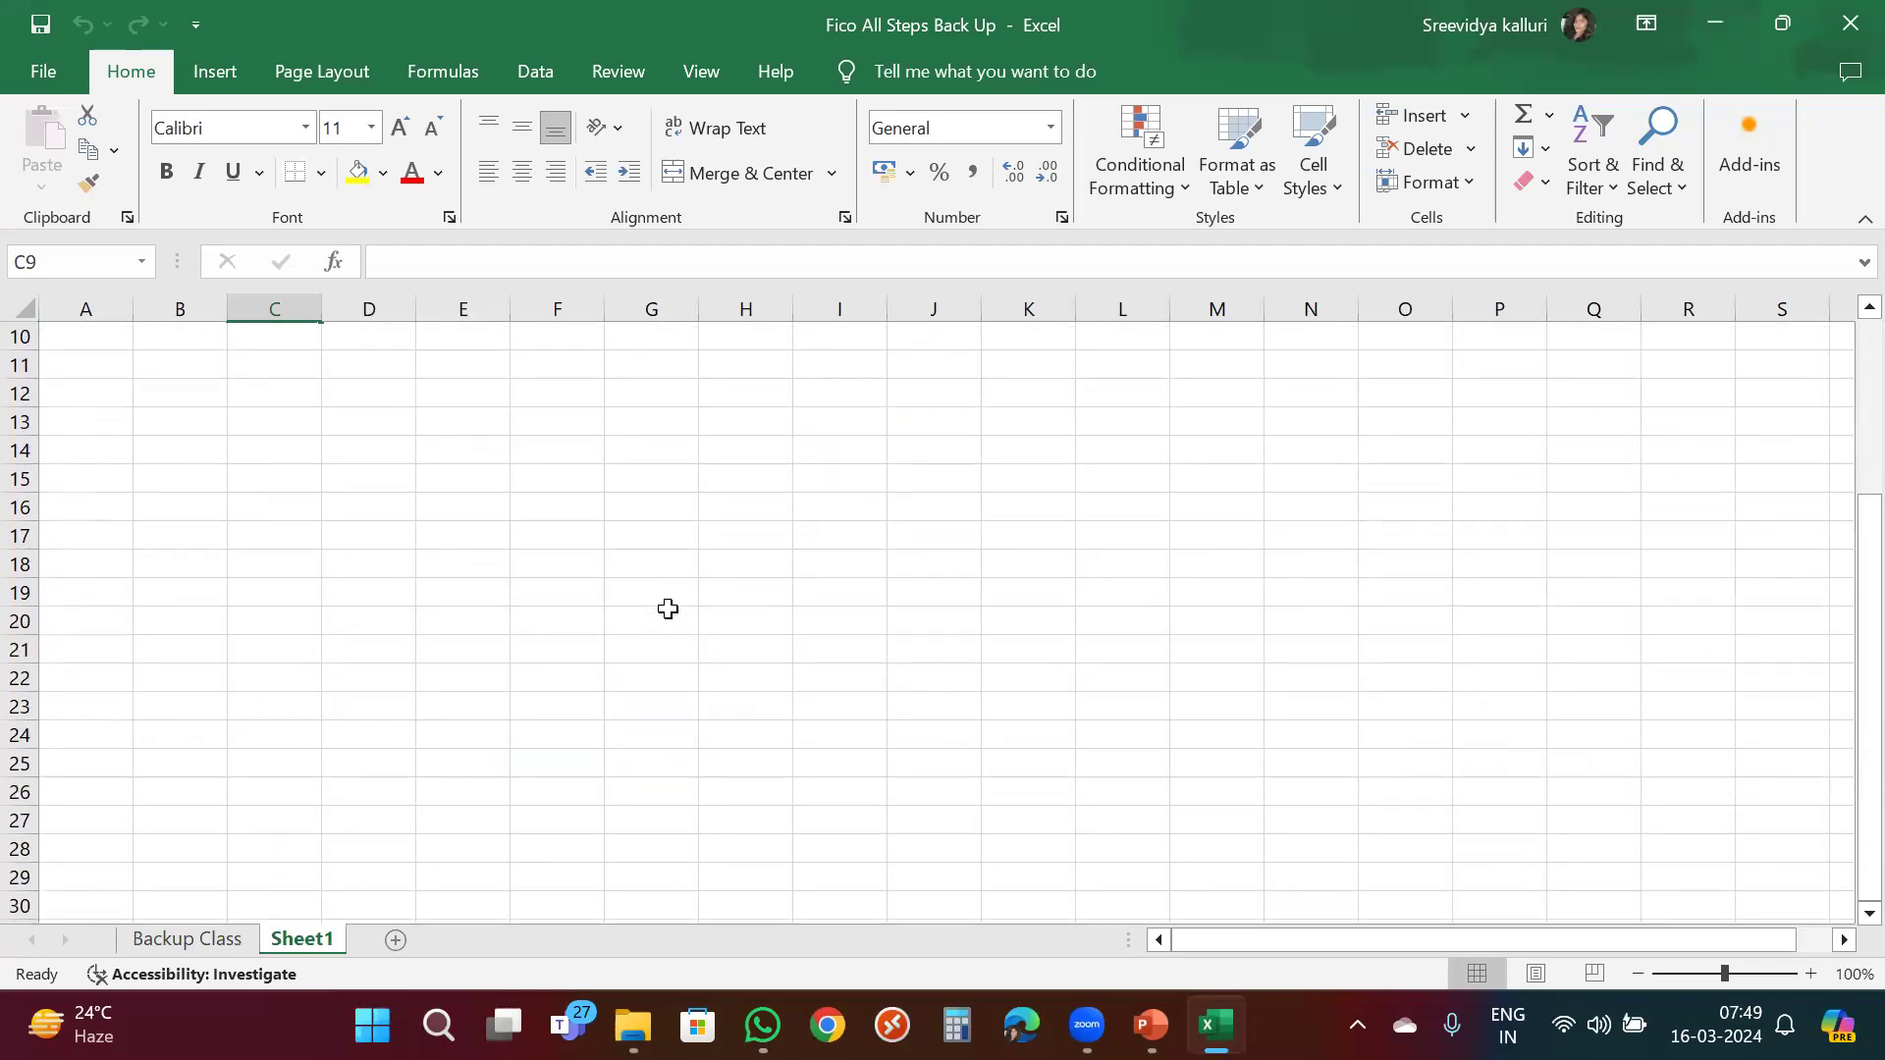
pyautogui.click(560, 368)
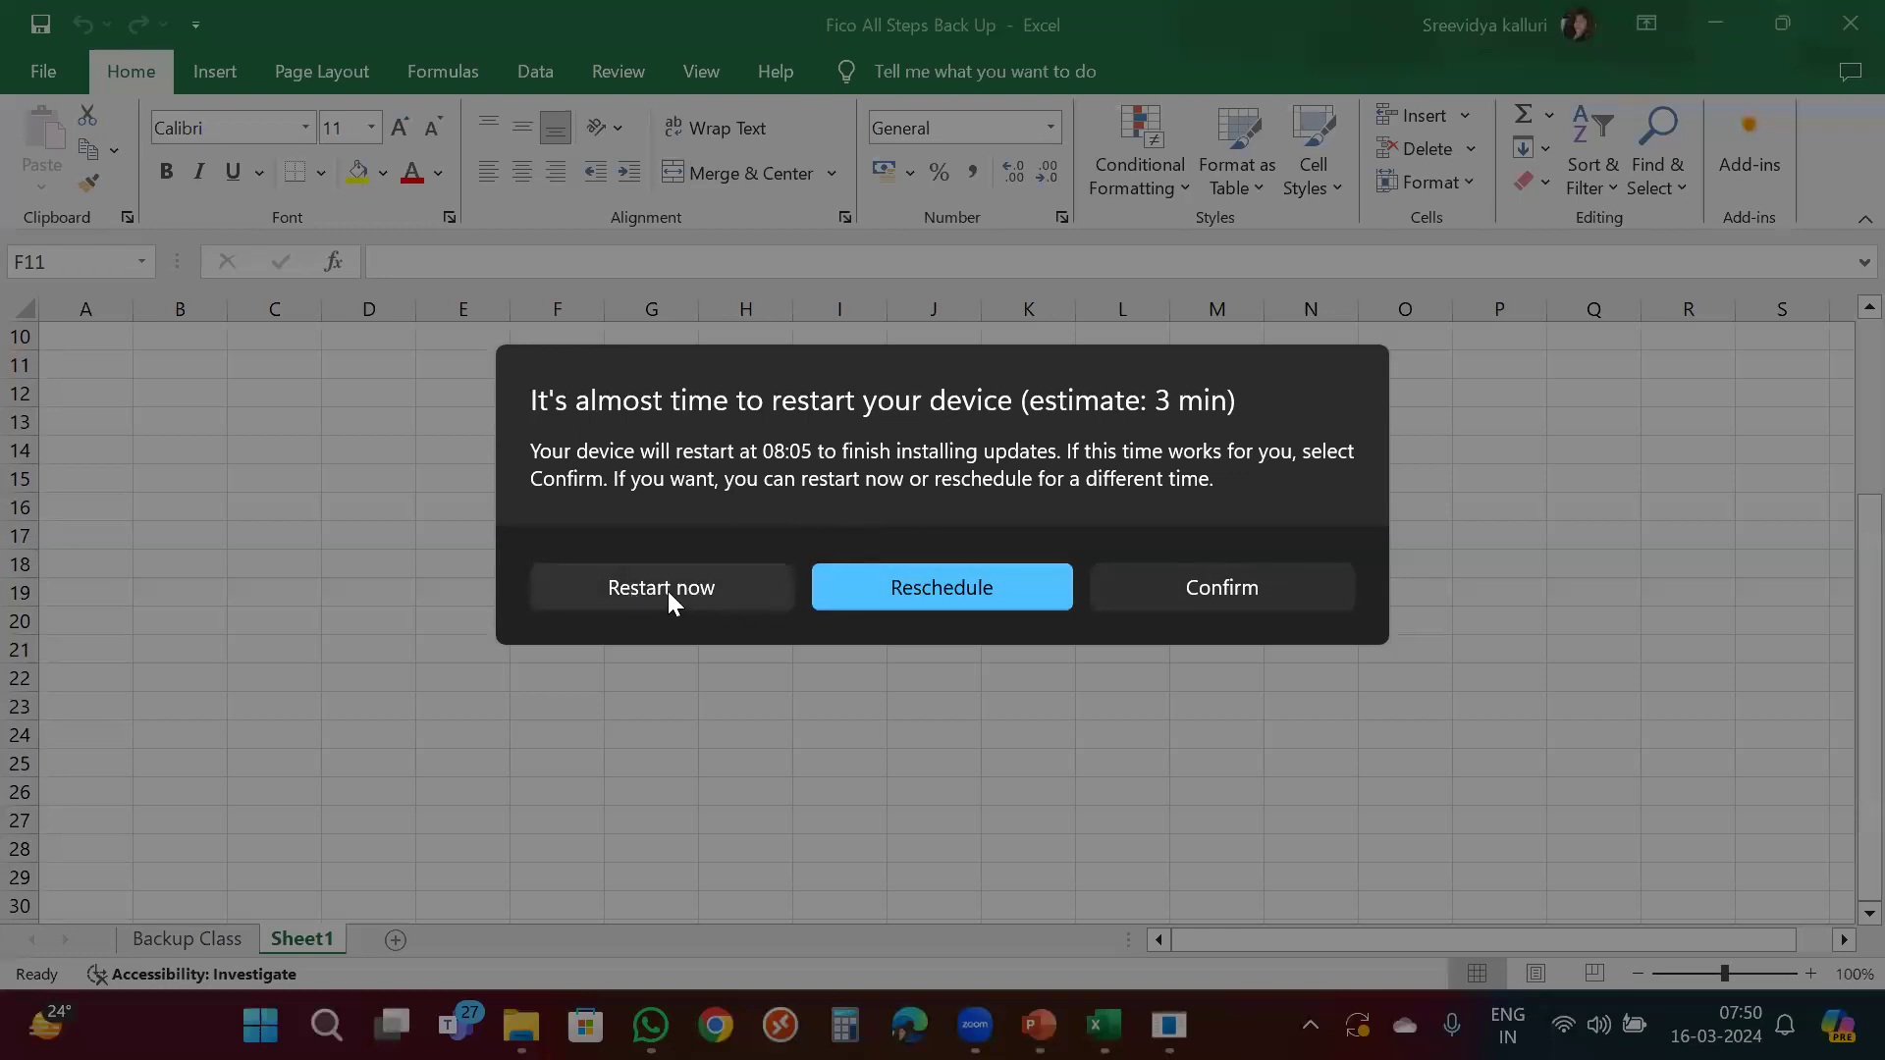
pyautogui.click(665, 687)
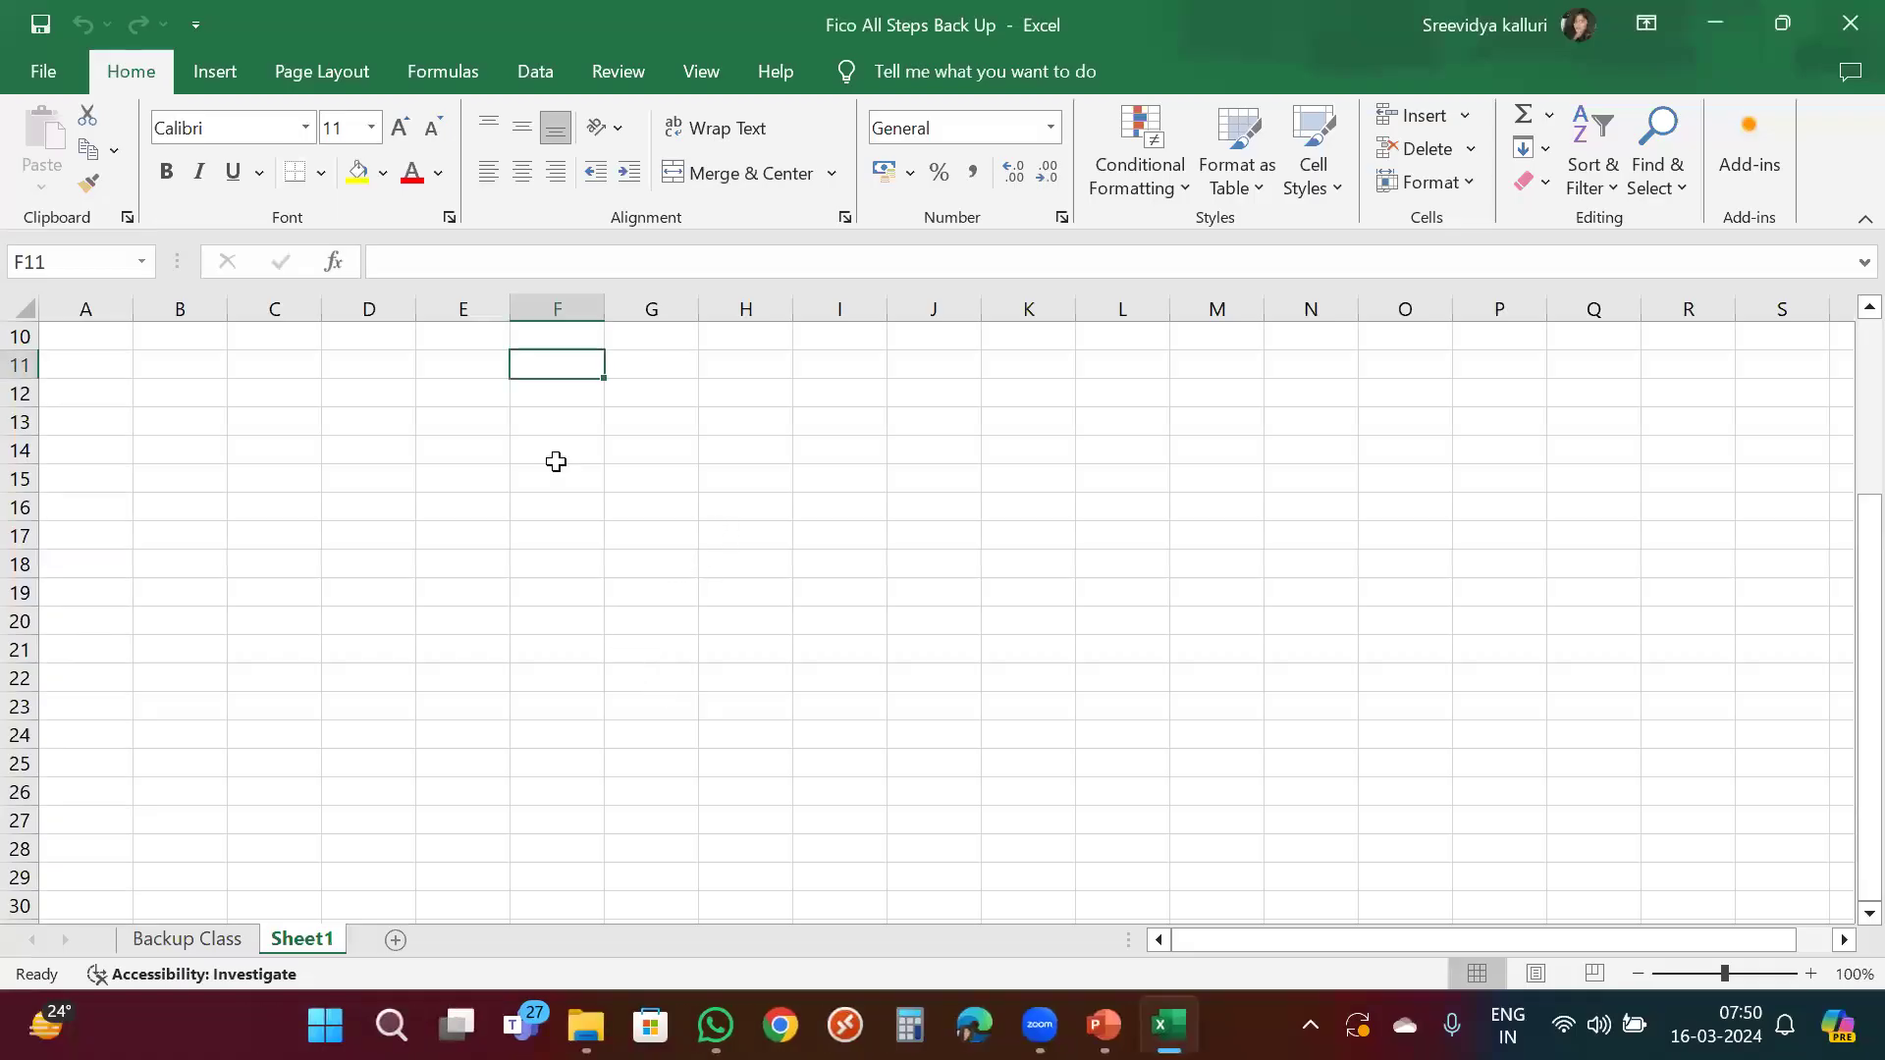